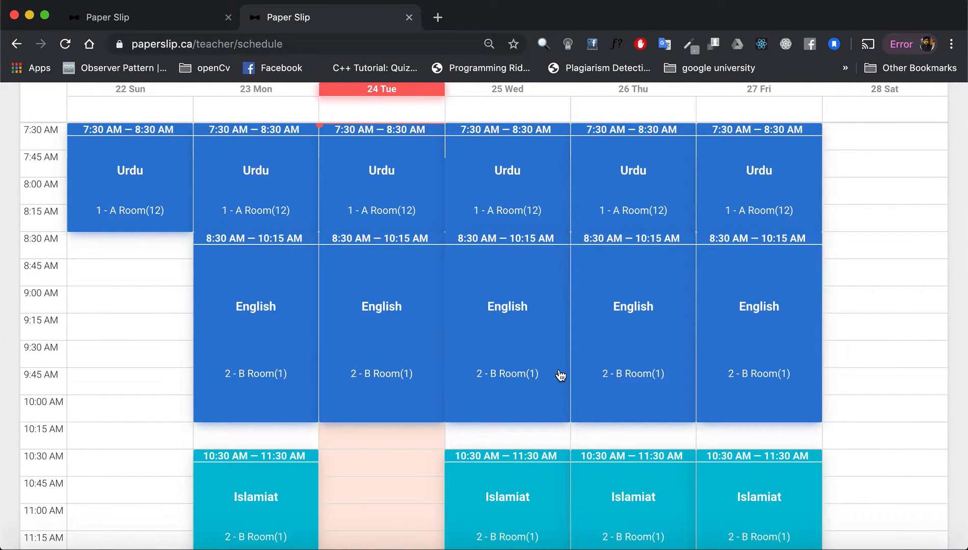
View the teacher schedule as an agenda, and return to the weekly view.
{"action": "scroll", "coordinate": [561, 377], "scroll_direction": "up", "scroll_amount": 5}
{"action": "left_click", "coordinate": [901, 172]}
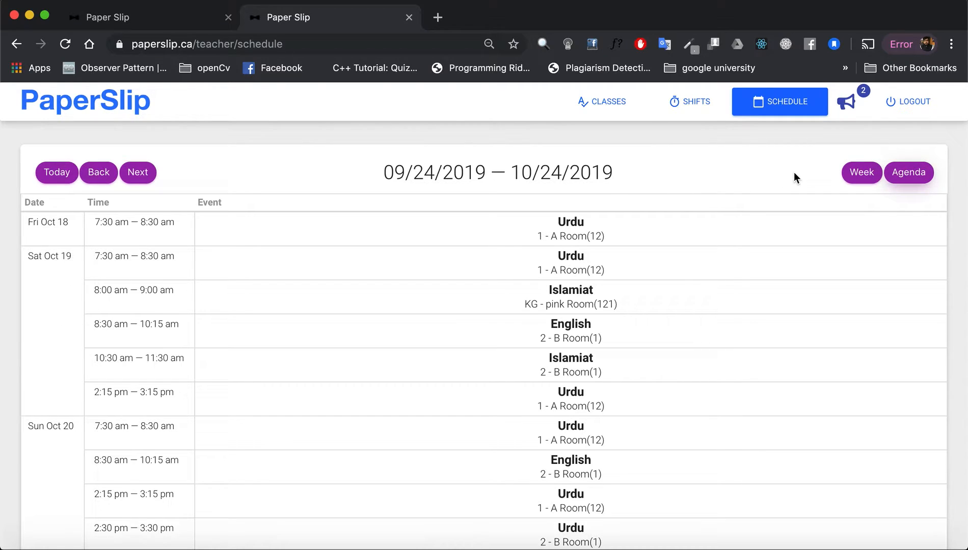
{"action": "left_click", "coordinate": [856, 174]}
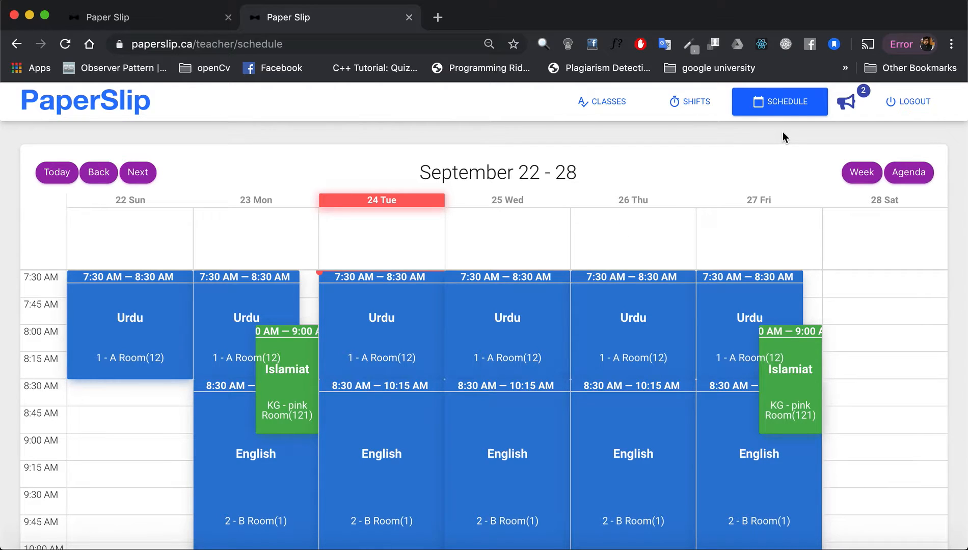
Open the notice board and read through the notices posted by Administration.
{"action": "left_click", "coordinate": [862, 99]}
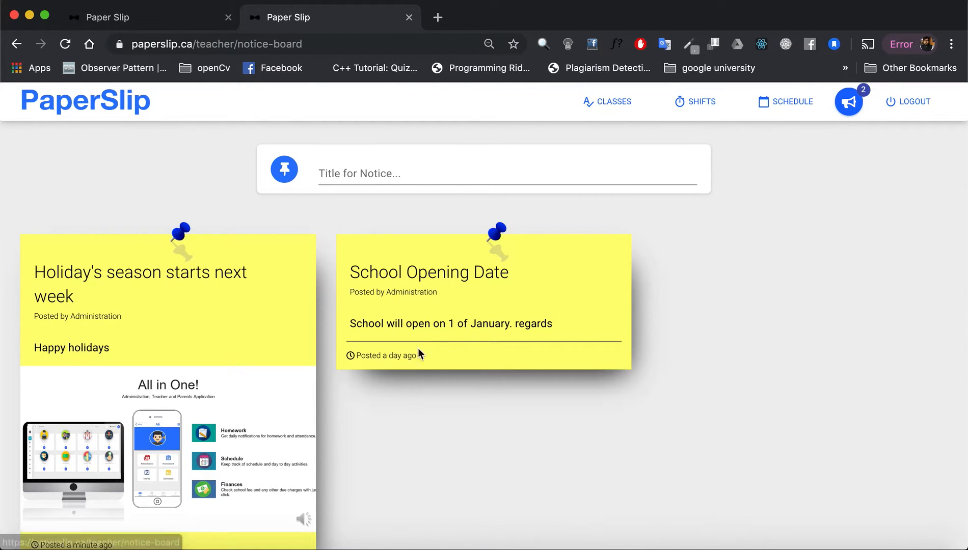
{"action": "left_click", "coordinate": [869, 98]}
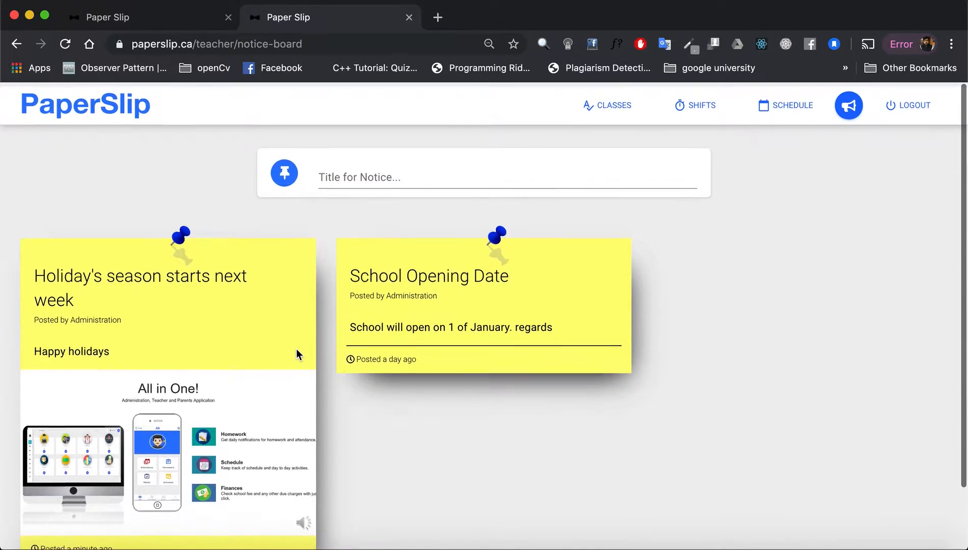
{"action": "scroll", "coordinate": [201, 303], "scroll_direction": "down", "scroll_amount": 1}
{"action": "scroll", "coordinate": [201, 302], "scroll_direction": "up", "scroll_amount": 1}
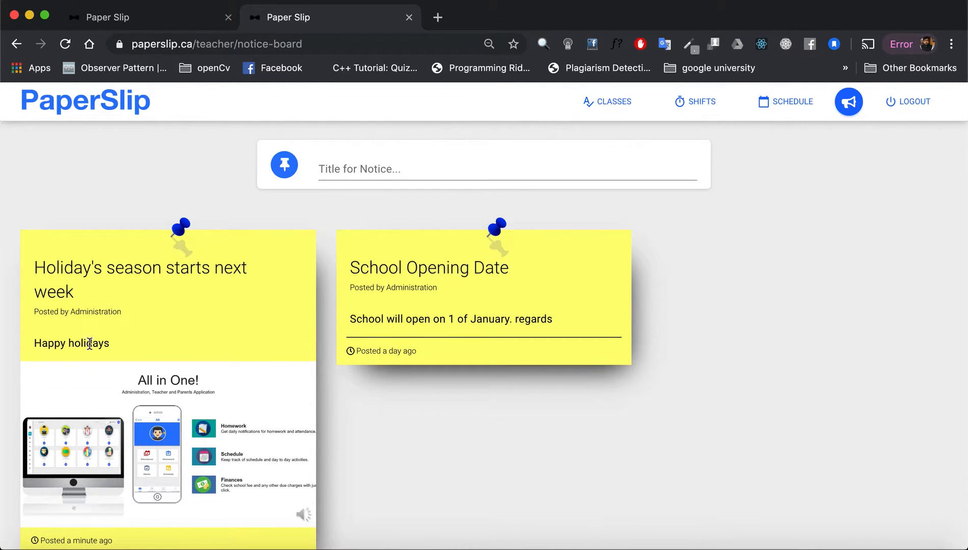
{"action": "scroll", "coordinate": [152, 337], "scroll_direction": "down", "scroll_amount": 2}
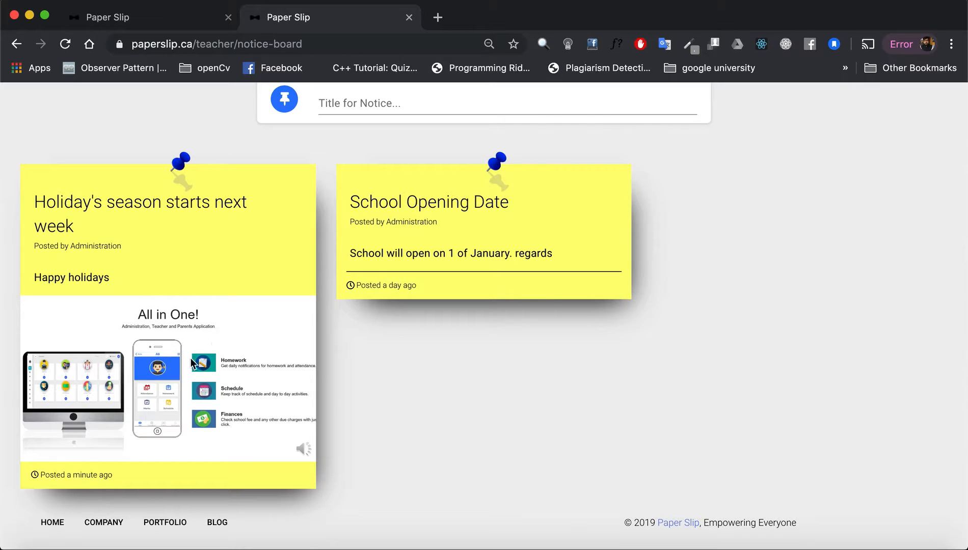
{"action": "scroll", "coordinate": [240, 347], "scroll_direction": "up", "scroll_amount": 2}
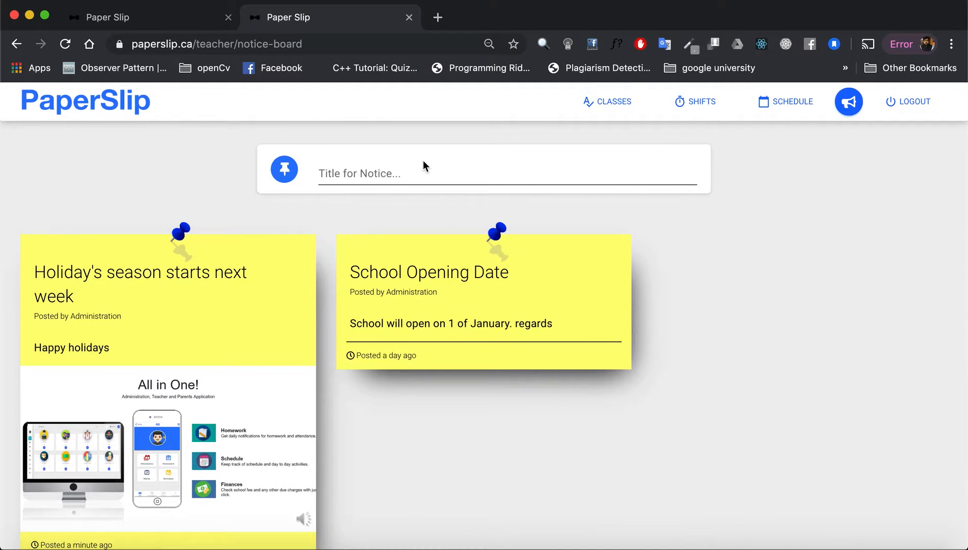
Start a new notice and inspect its form fields and class choices, leaving it addressed to all classes.
{"action": "left_click", "coordinate": [401, 177]}
{"action": "left_click", "coordinate": [348, 316]}
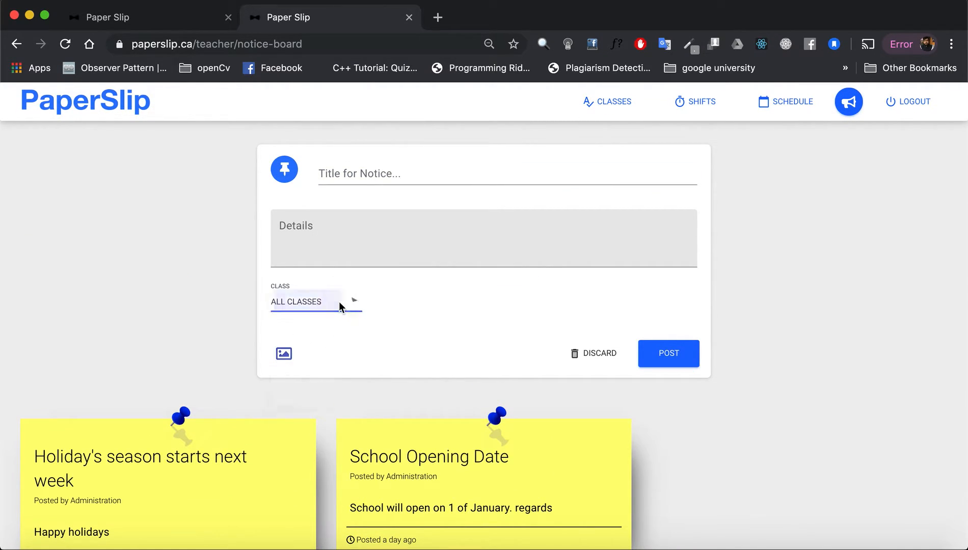
{"action": "left_click", "coordinate": [339, 302]}
{"action": "left_click", "coordinate": [409, 301]}
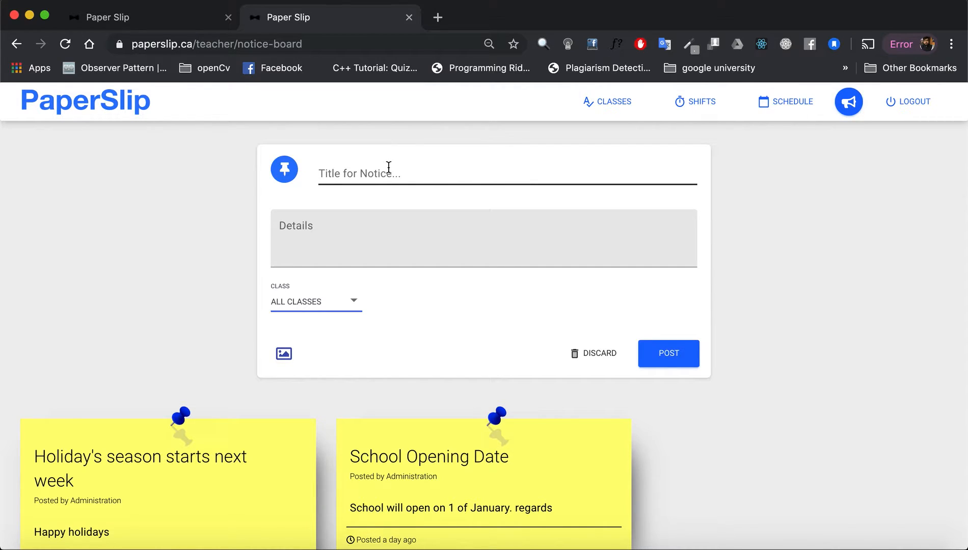
{"action": "scroll", "coordinate": [241, 422], "scroll_direction": "down", "scroll_amount": 4}
{"action": "scroll", "coordinate": [364, 356], "scroll_direction": "up", "scroll_amount": 4}
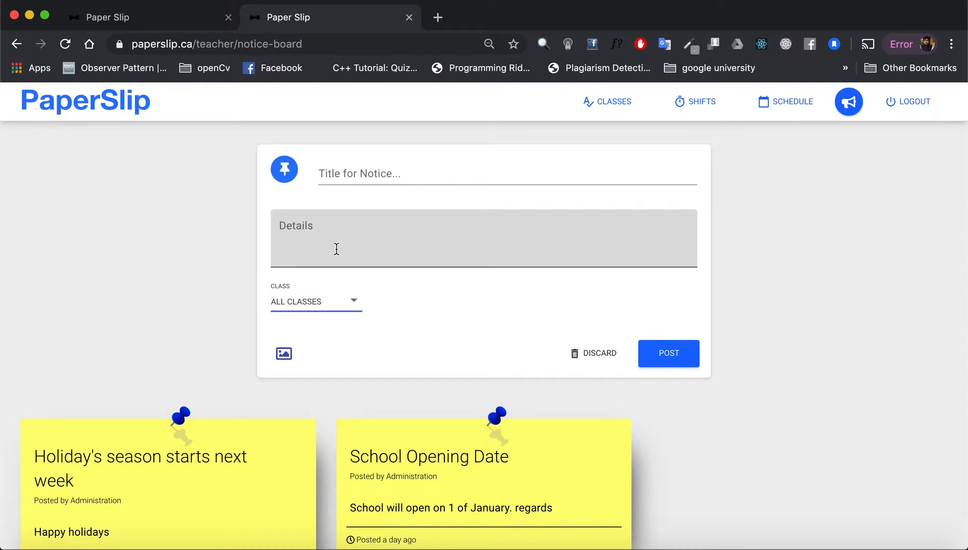
{"action": "left_click", "coordinate": [408, 320]}
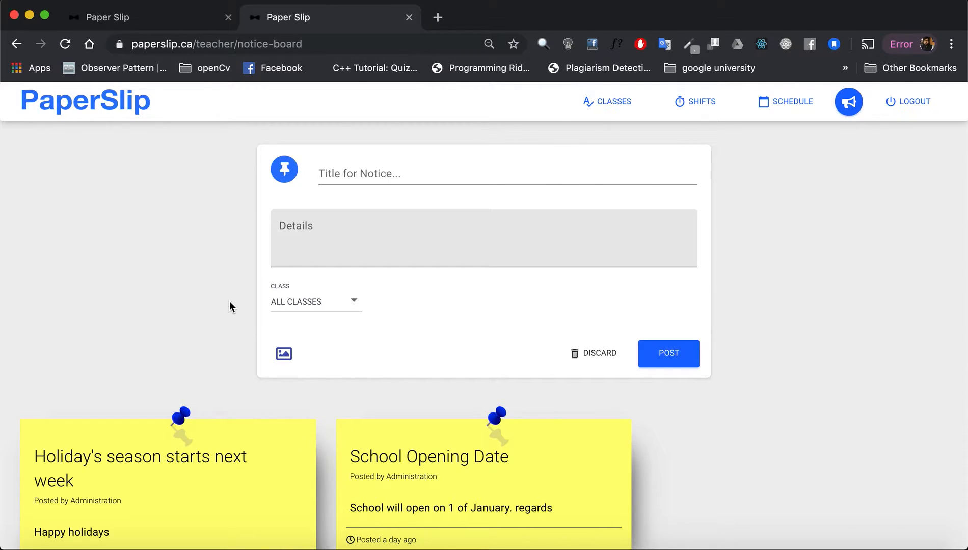
Address the draft notice to class 1, section B.
{"action": "left_click", "coordinate": [333, 300]}
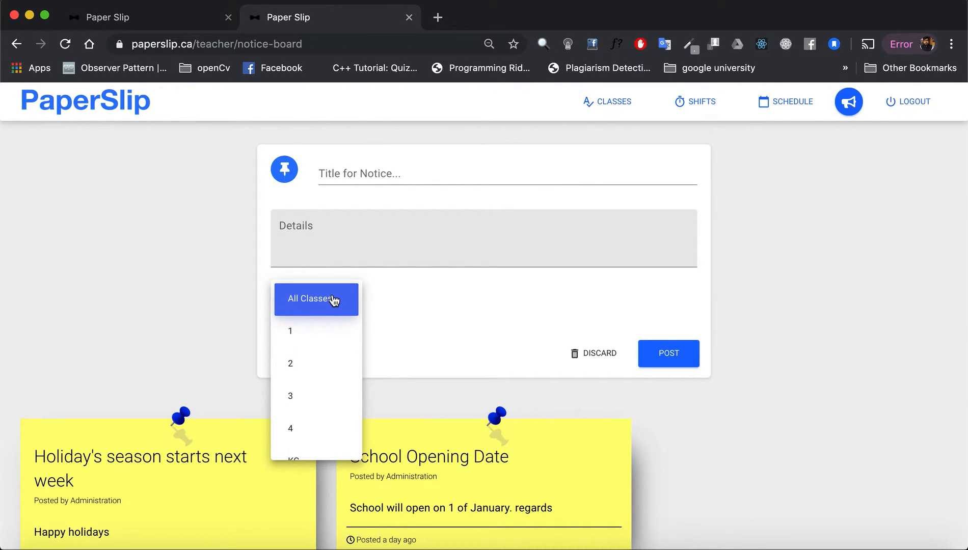
{"action": "left_click", "coordinate": [313, 380]}
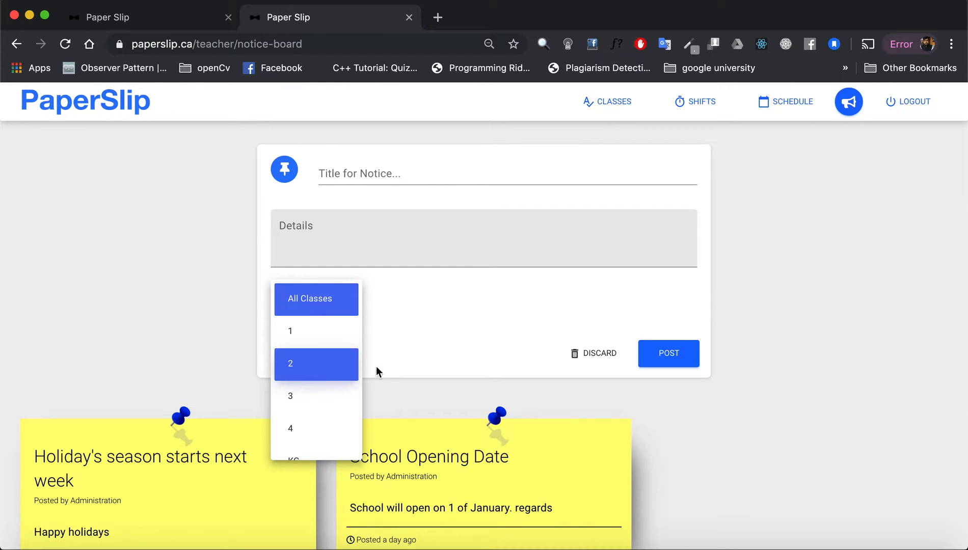
{"action": "left_click", "coordinate": [319, 337]}
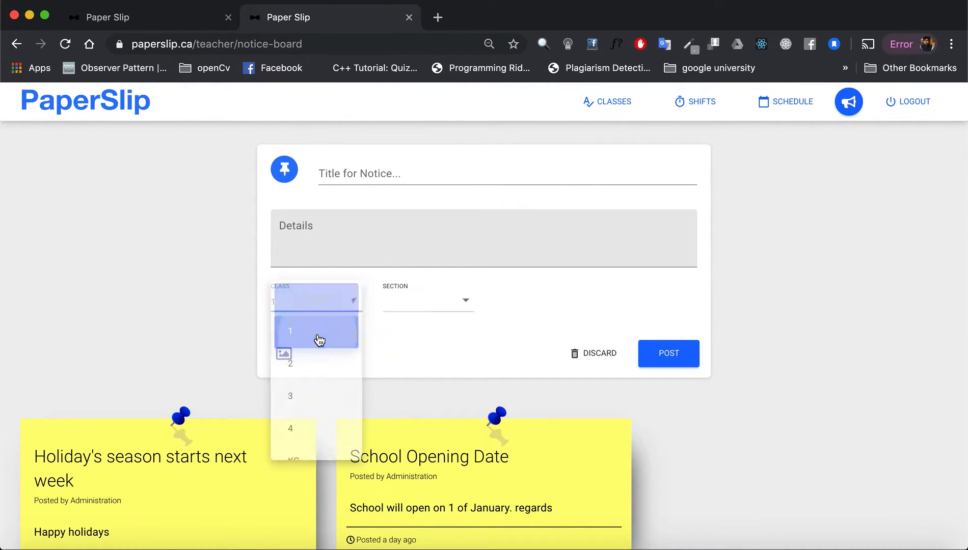
{"action": "left_click", "coordinate": [448, 300]}
{"action": "left_click", "coordinate": [405, 365]}
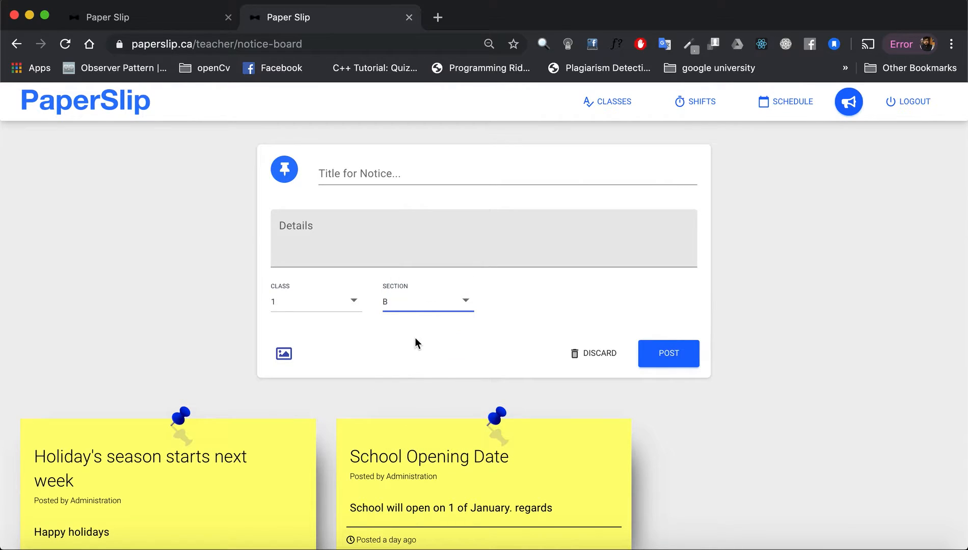
{"action": "left_click", "coordinate": [417, 315]}
{"action": "left_click", "coordinate": [352, 351]}
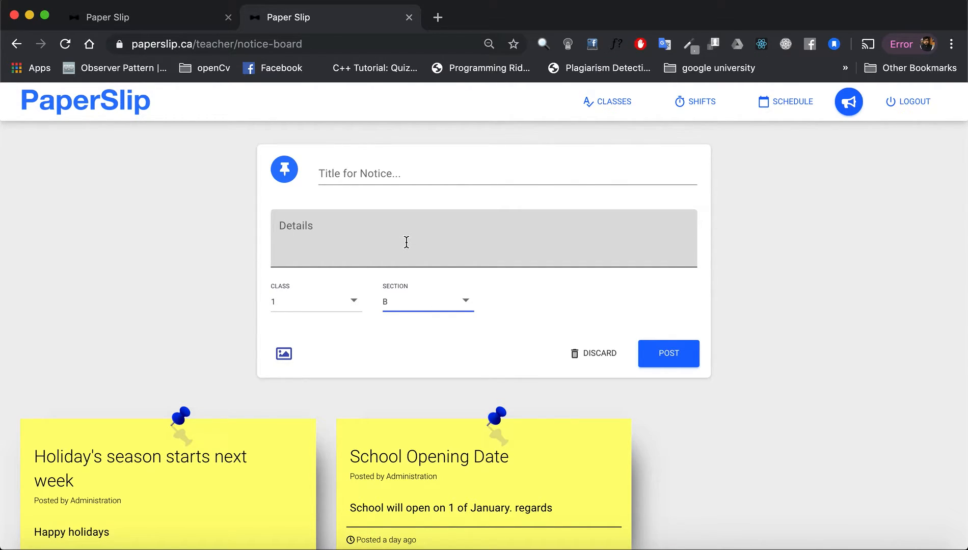
Open the shifts page and examine the history table's start, end and shift times.
{"action": "left_click", "coordinate": [696, 103]}
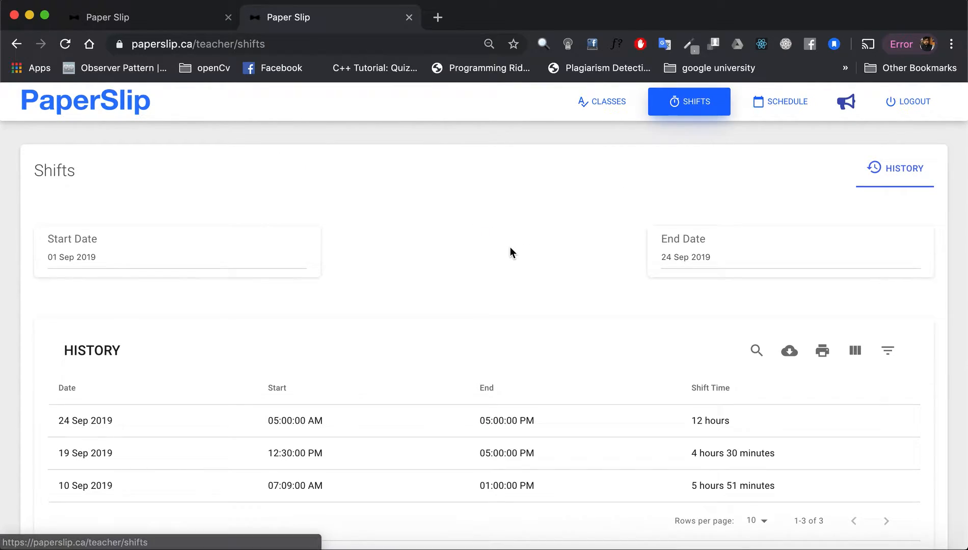
{"action": "scroll", "coordinate": [511, 250], "scroll_direction": "down", "scroll_amount": 2}
{"action": "scroll", "coordinate": [510, 248], "scroll_direction": "up", "scroll_amount": 2}
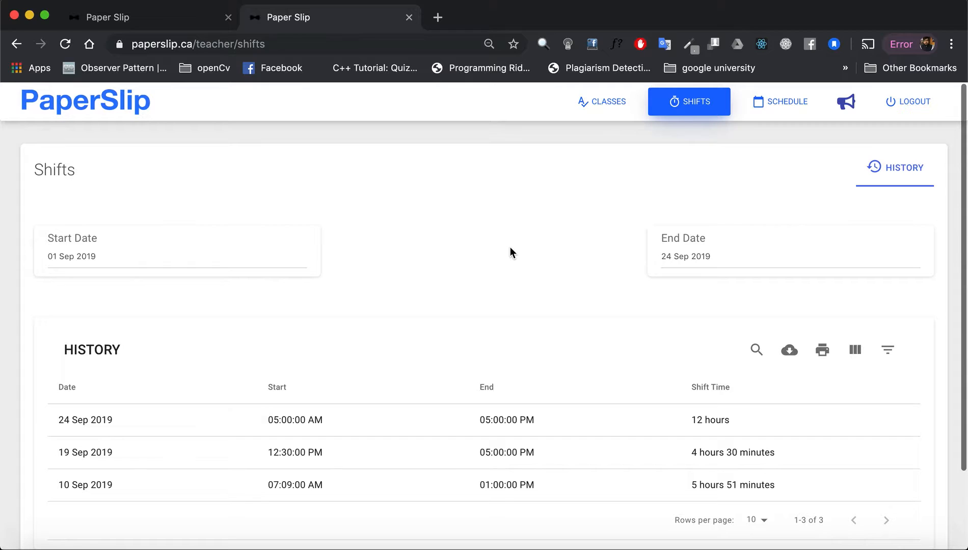
{"action": "scroll", "coordinate": [510, 248], "scroll_direction": "down", "scroll_amount": 1}
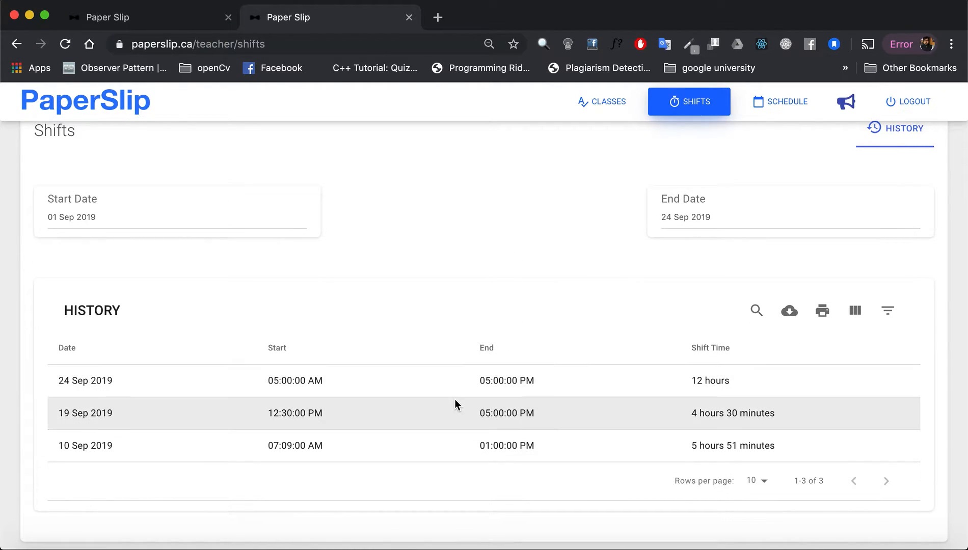
{"action": "scroll", "coordinate": [449, 413], "scroll_direction": "up", "scroll_amount": 1}
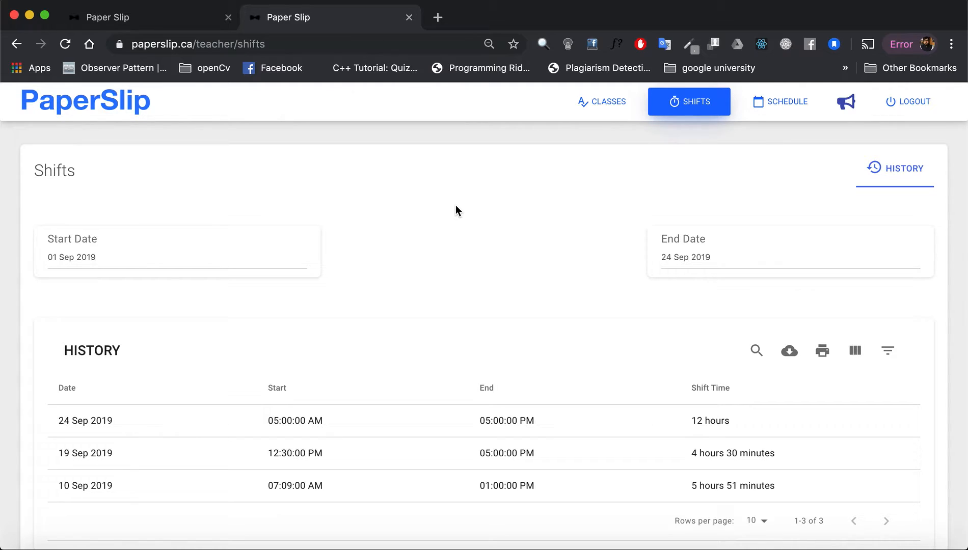
{"action": "scroll", "coordinate": [469, 255], "scroll_direction": "down", "scroll_amount": 2}
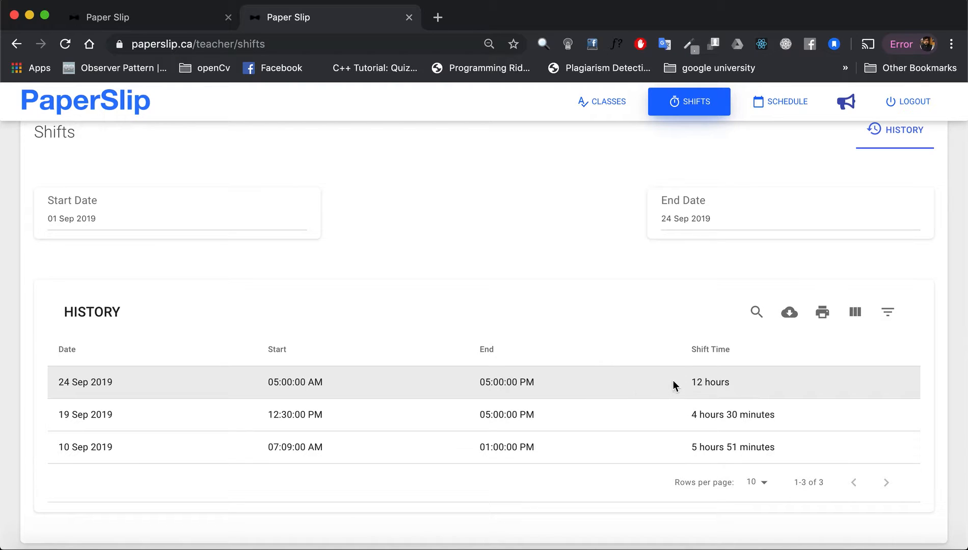
{"action": "left_click_drag", "start_coordinate": [672, 382], "coordinate": [757, 384]}
{"action": "left_click_drag", "start_coordinate": [676, 410], "coordinate": [829, 419]}
{"action": "left_click", "coordinate": [504, 416]}
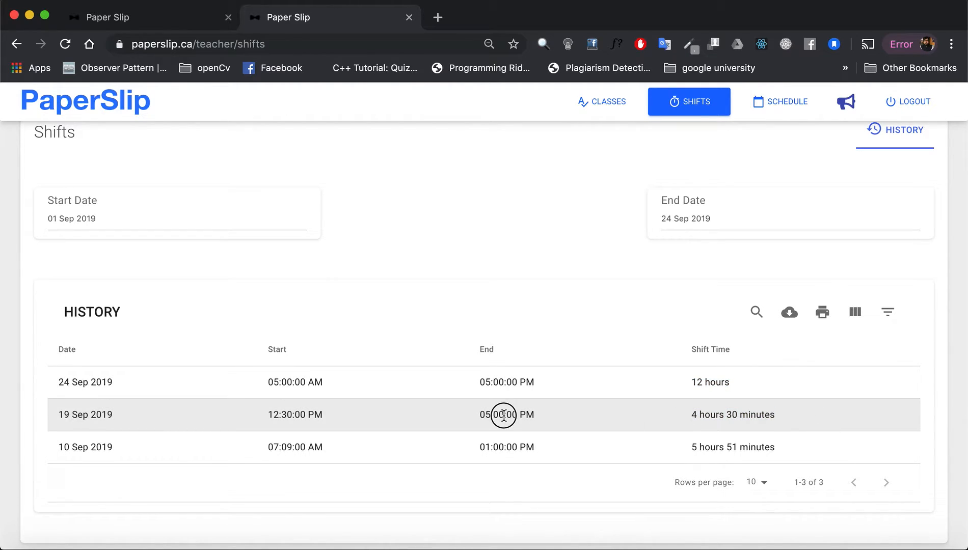
{"action": "scroll", "coordinate": [314, 382], "scroll_direction": "up", "scroll_amount": 1}
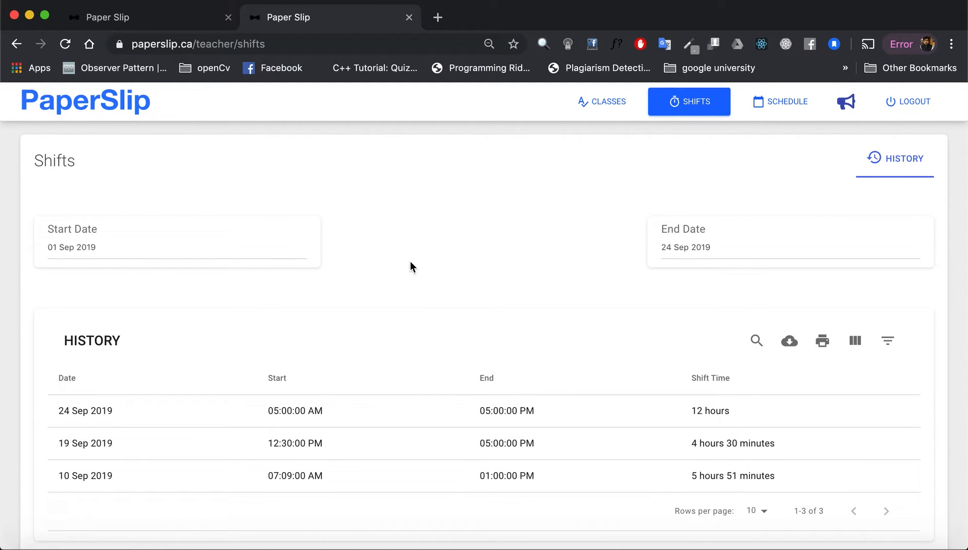
{"action": "scroll", "coordinate": [507, 310], "scroll_direction": "up", "scroll_amount": 1}
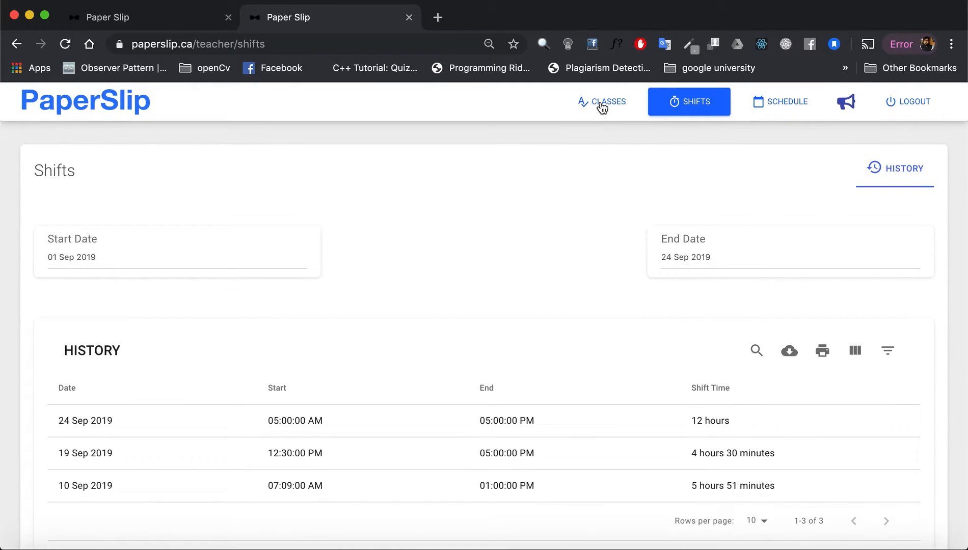
Open Class 2 - B (English) from today's classes and start its attendance session.
{"action": "left_click", "coordinate": [602, 107]}
{"action": "scroll", "coordinate": [506, 263], "scroll_direction": "down", "scroll_amount": 2}
{"action": "scroll", "coordinate": [505, 259], "scroll_direction": "up", "scroll_amount": 2}
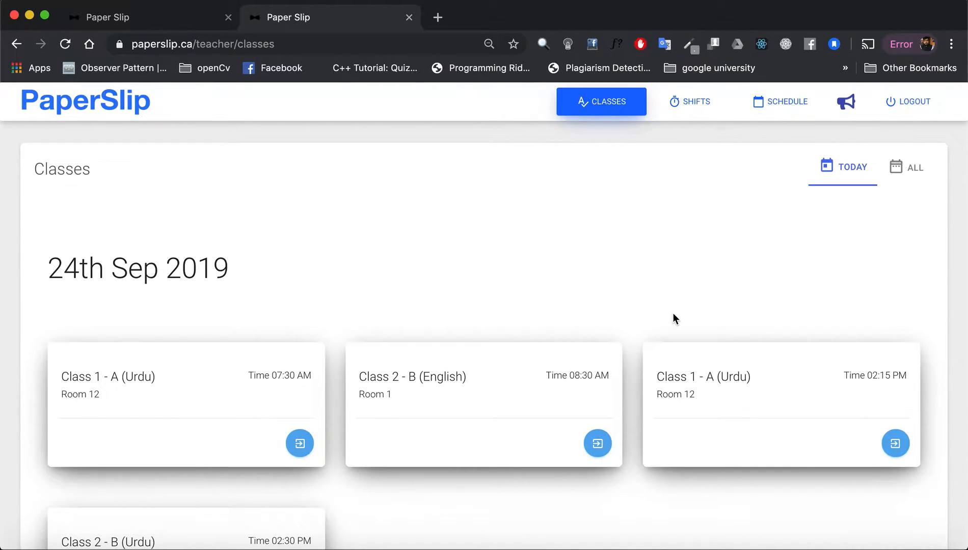
{"action": "scroll", "coordinate": [674, 315], "scroll_direction": "down", "scroll_amount": 1}
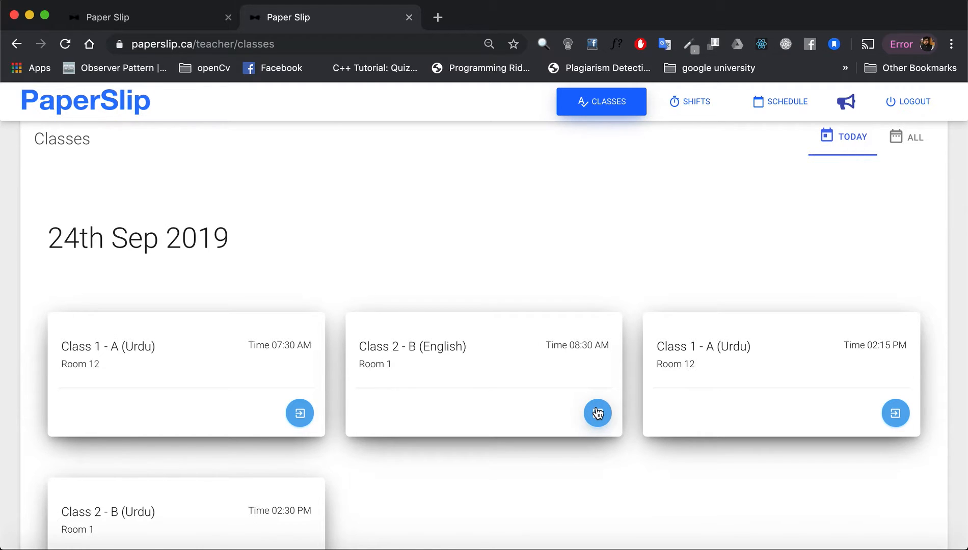
{"action": "scroll", "coordinate": [598, 414], "scroll_direction": "down", "scroll_amount": 2}
{"action": "left_click", "coordinate": [596, 363]}
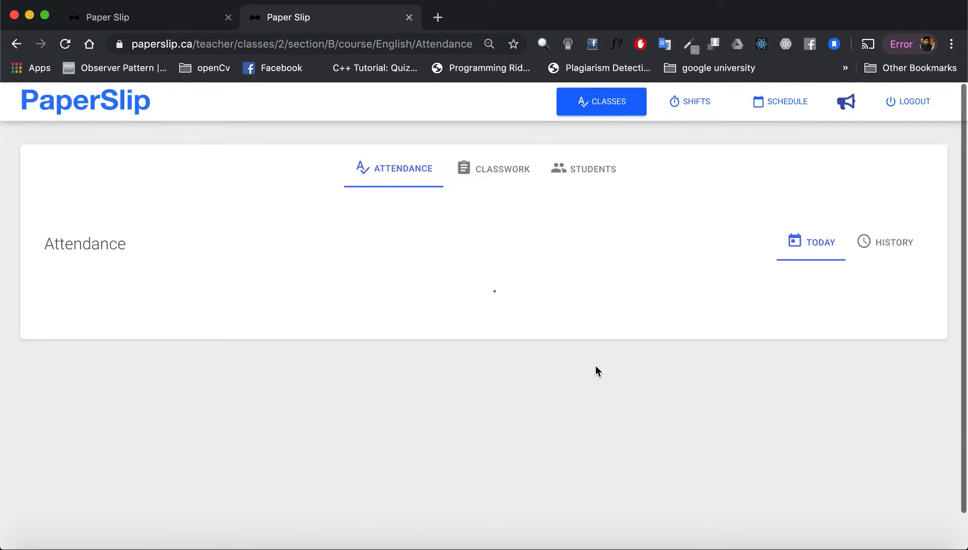
{"action": "left_click", "coordinate": [85, 409]}
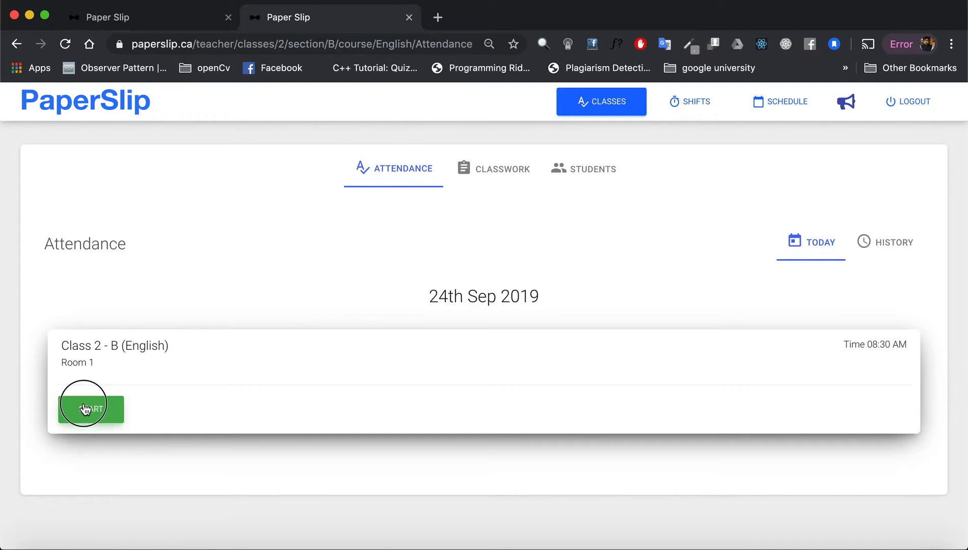
Look at the attendance status options for the first student, and close them without choosing one.
{"action": "scroll", "coordinate": [338, 422], "scroll_direction": "down", "scroll_amount": 3}
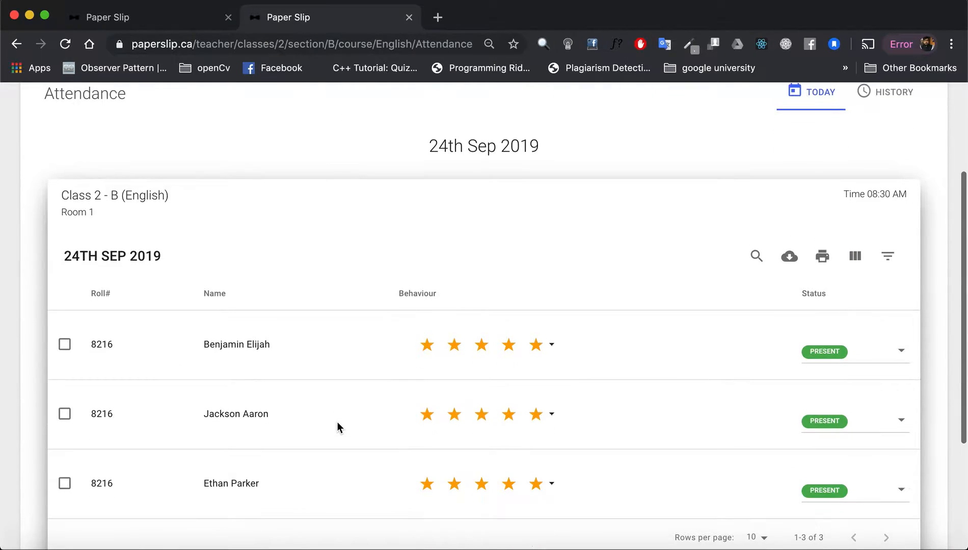
{"action": "left_click", "coordinate": [846, 359]}
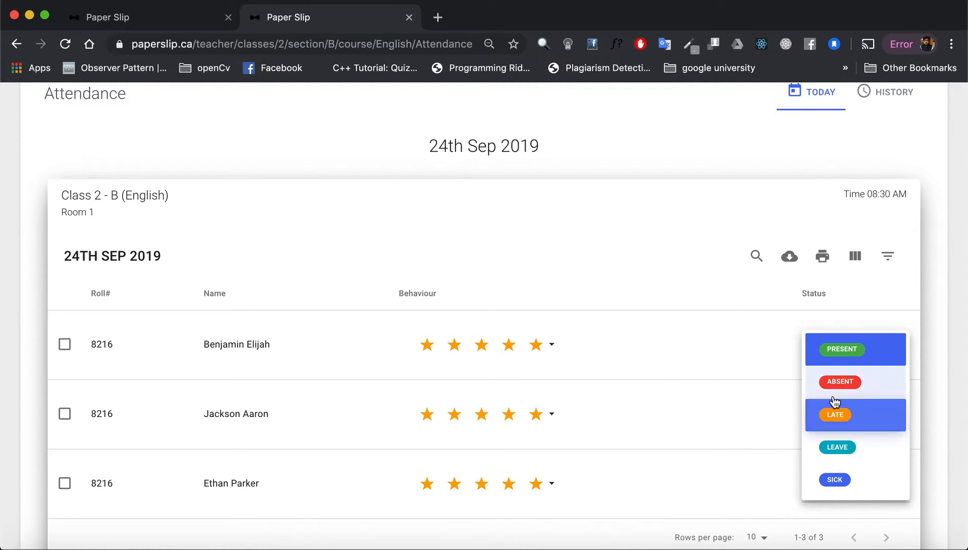
{"action": "left_click", "coordinate": [729, 337]}
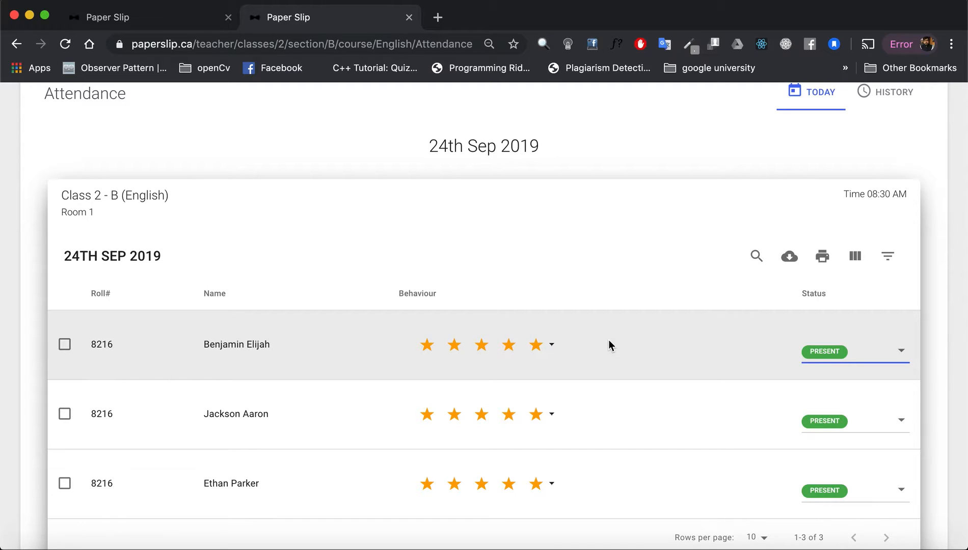
Examine the attendance sheet for Class 2 - B (English), including the students' behaviour ratings, statuses and the session's end option.
{"action": "scroll", "coordinate": [608, 340], "scroll_direction": "up", "scroll_amount": 3}
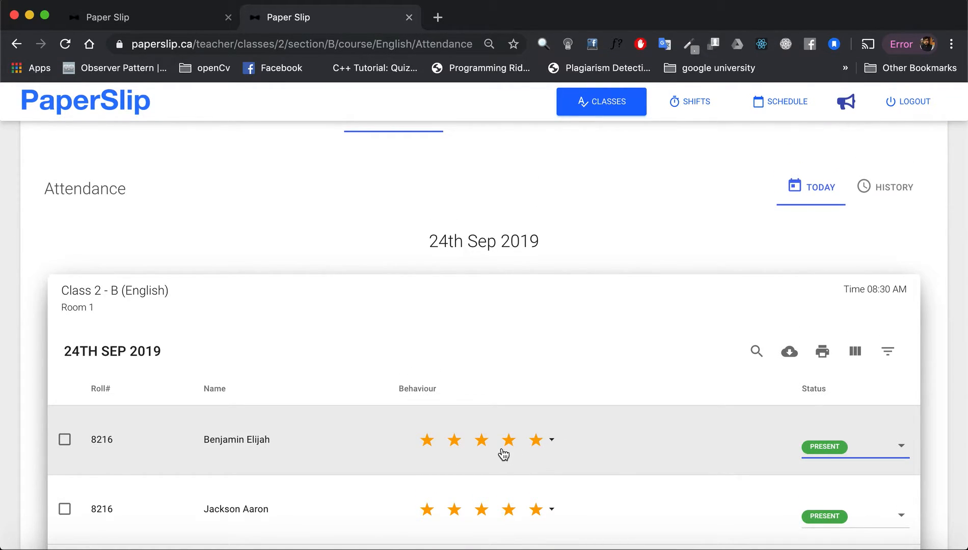
{"action": "scroll", "coordinate": [634, 430], "scroll_direction": "down", "scroll_amount": 5}
{"action": "scroll", "coordinate": [635, 430], "scroll_direction": "up", "scroll_amount": 5}
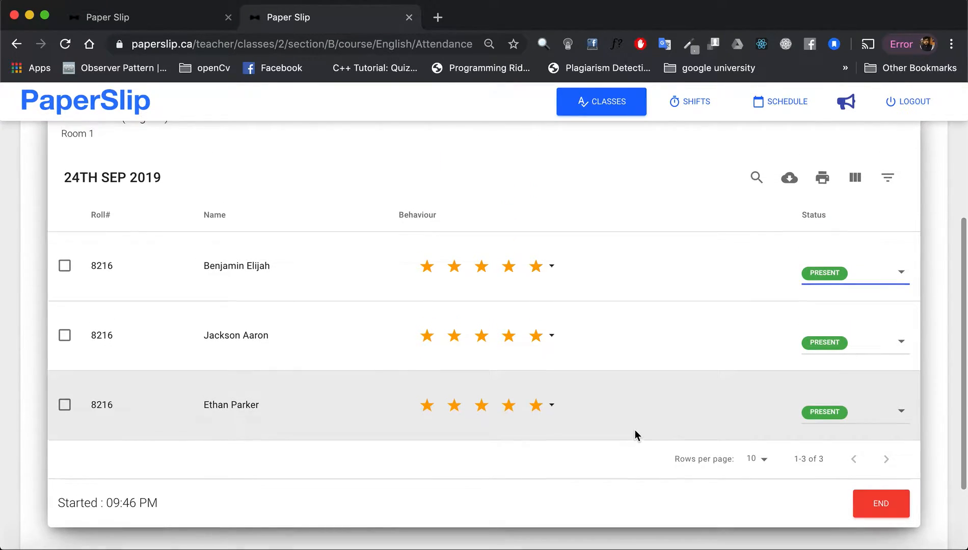
{"action": "scroll", "coordinate": [635, 431], "scroll_direction": "down", "scroll_amount": 3}
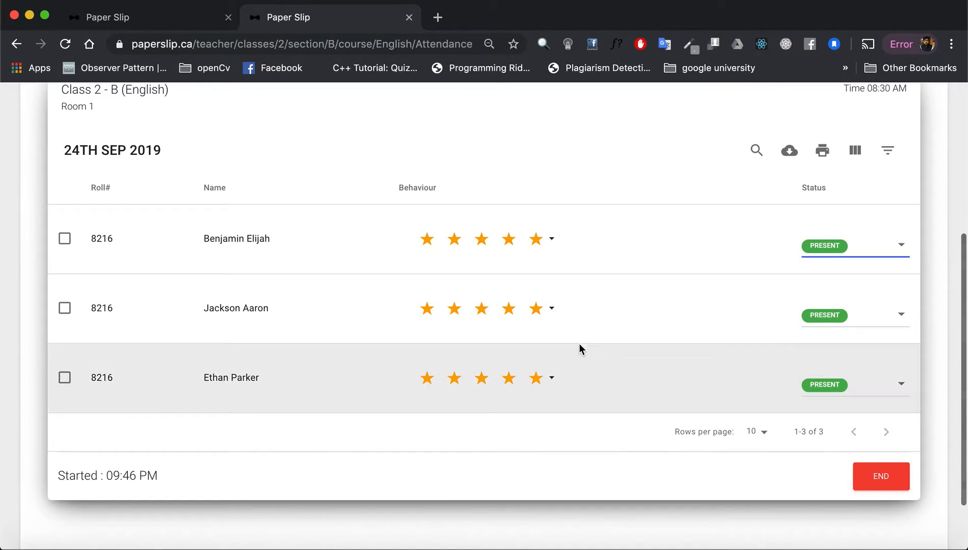
{"action": "scroll", "coordinate": [579, 345], "scroll_direction": "up", "scroll_amount": 3}
{"action": "scroll", "coordinate": [580, 345], "scroll_direction": "down", "scroll_amount": 1}
{"action": "scroll", "coordinate": [579, 345], "scroll_direction": "up", "scroll_amount": 3}
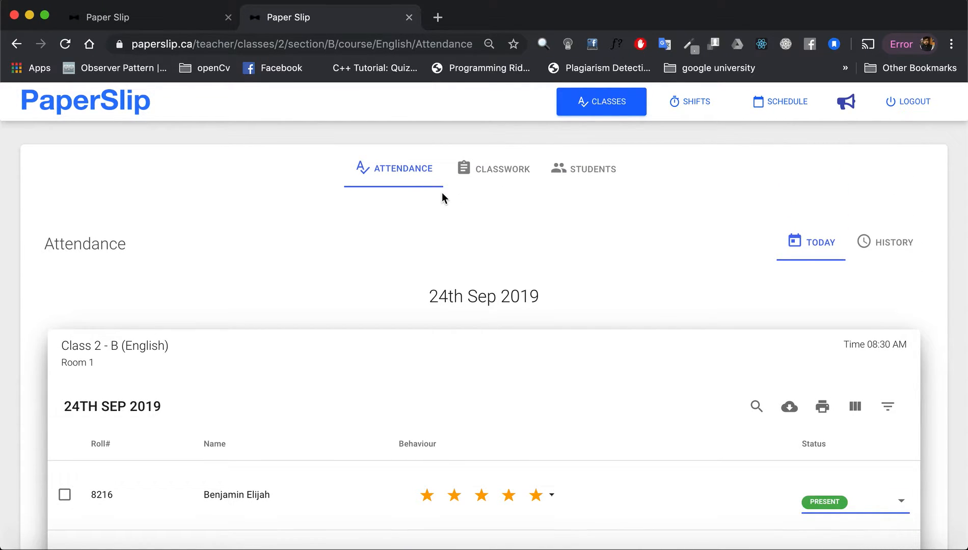
Switch to the admin dashboard, open the class 1-B teacher's record from the teachers list, and view the teacher's activity timeline.
{"action": "left_click", "coordinate": [144, 25]}
{"action": "mouse_move", "coordinate": [34, 251]}
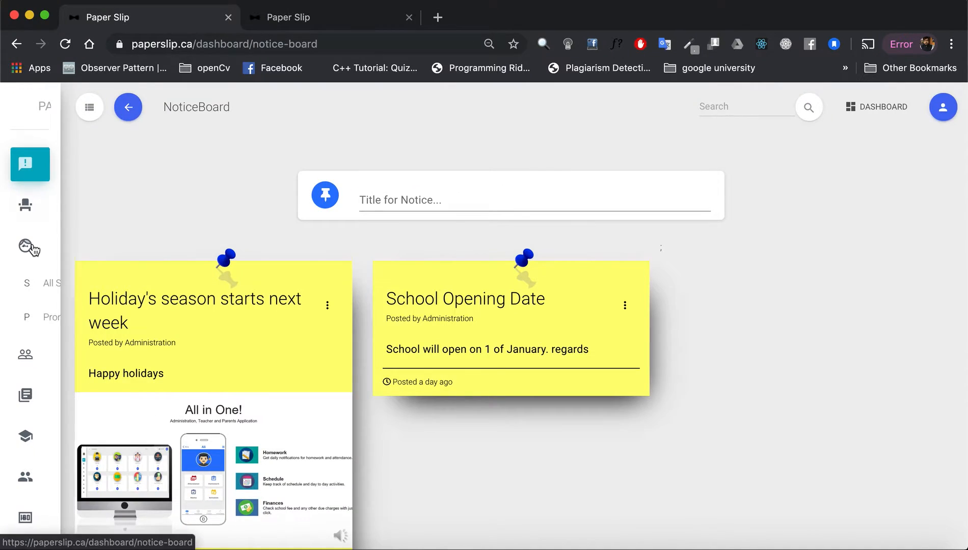
{"action": "scroll", "coordinate": [33, 395], "scroll_direction": "down", "scroll_amount": 5}
{"action": "left_click", "coordinate": [104, 327]}
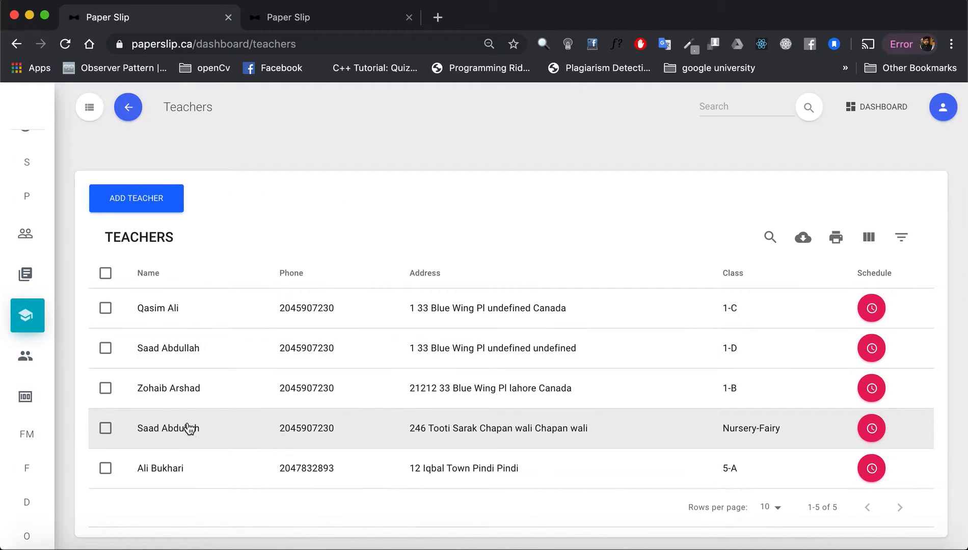
{"action": "left_click", "coordinate": [185, 397]}
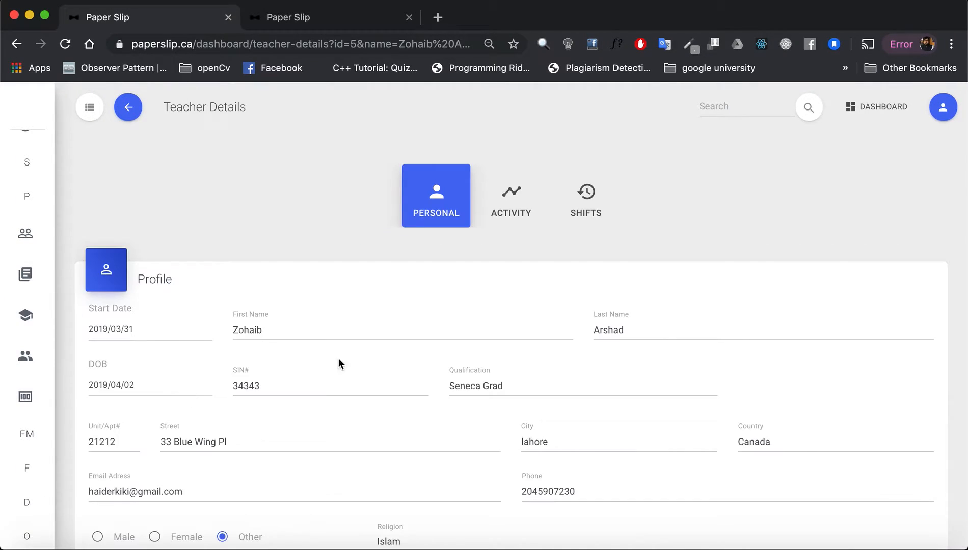
{"action": "left_click", "coordinate": [512, 205]}
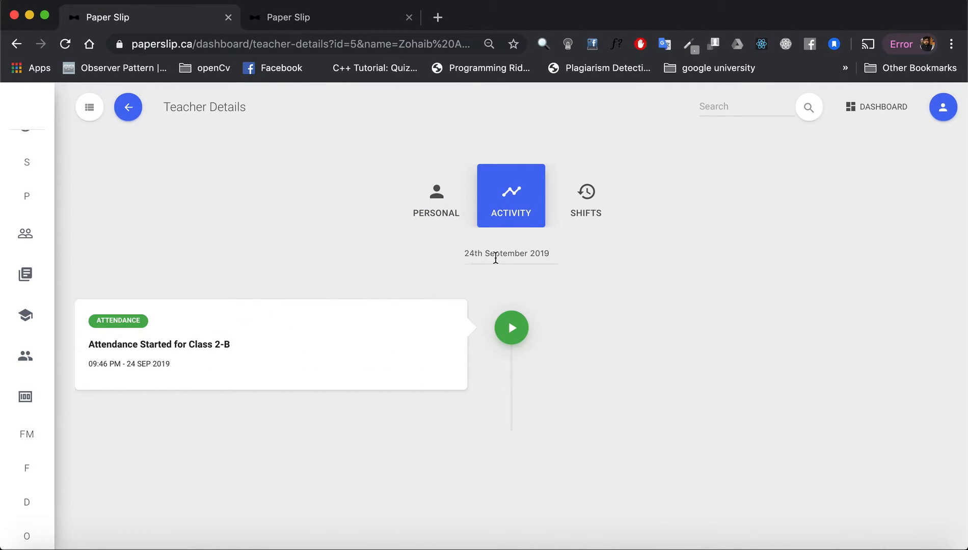
Compare the teacher portal's attendance page with the teacher's activity timeline, and return to the dashboard's teachers list.
{"action": "left_click", "coordinate": [337, 21]}
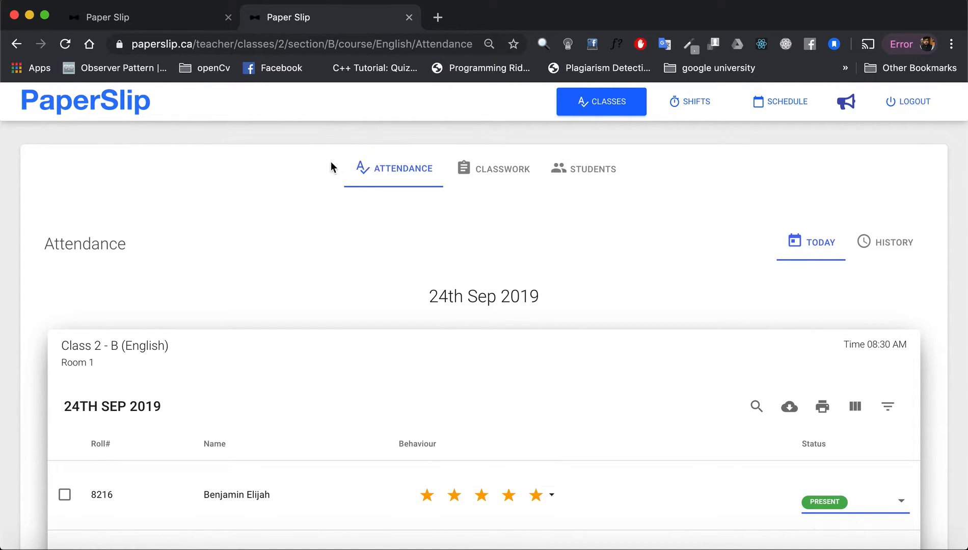
{"action": "left_click", "coordinate": [153, 18]}
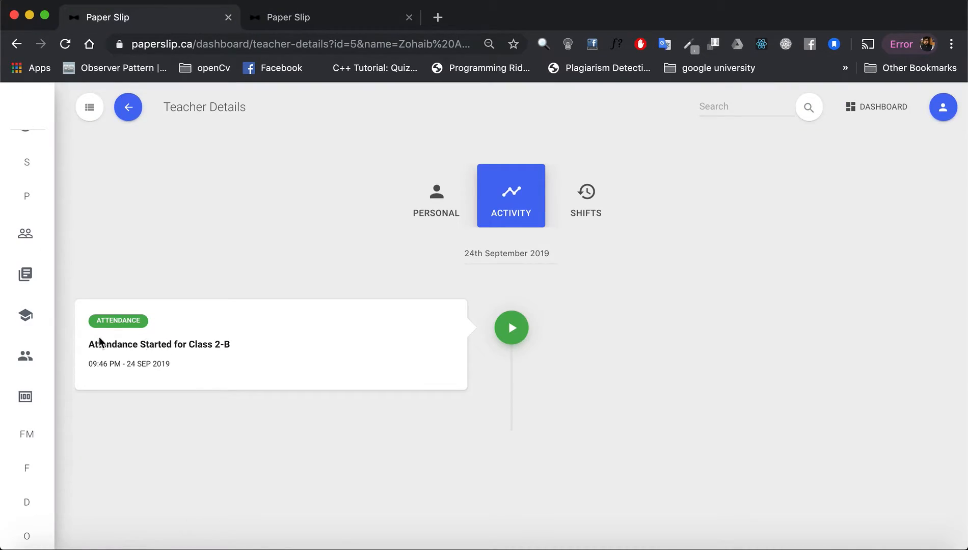
{"action": "left_click", "coordinate": [322, 18]}
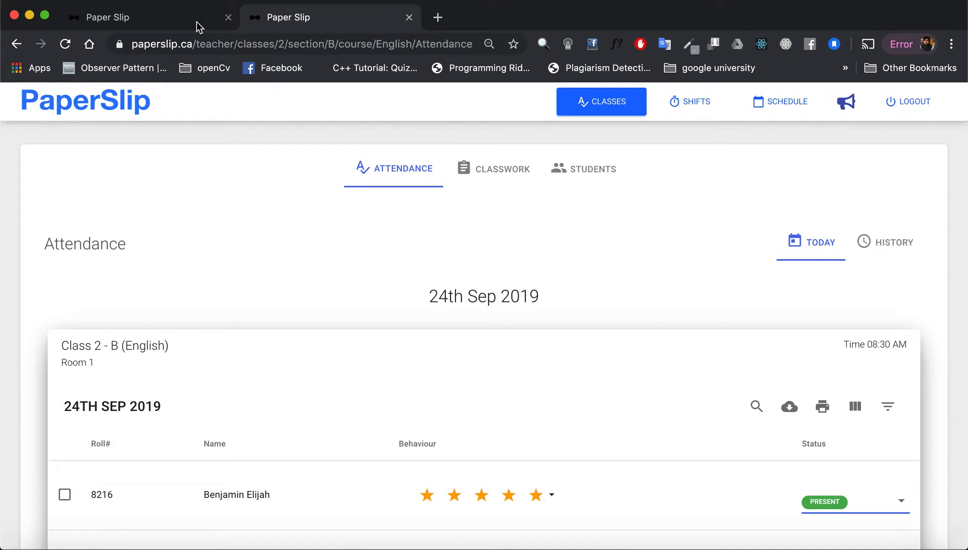
{"action": "left_click", "coordinate": [198, 23]}
{"action": "mouse_move", "coordinate": [40, 247]}
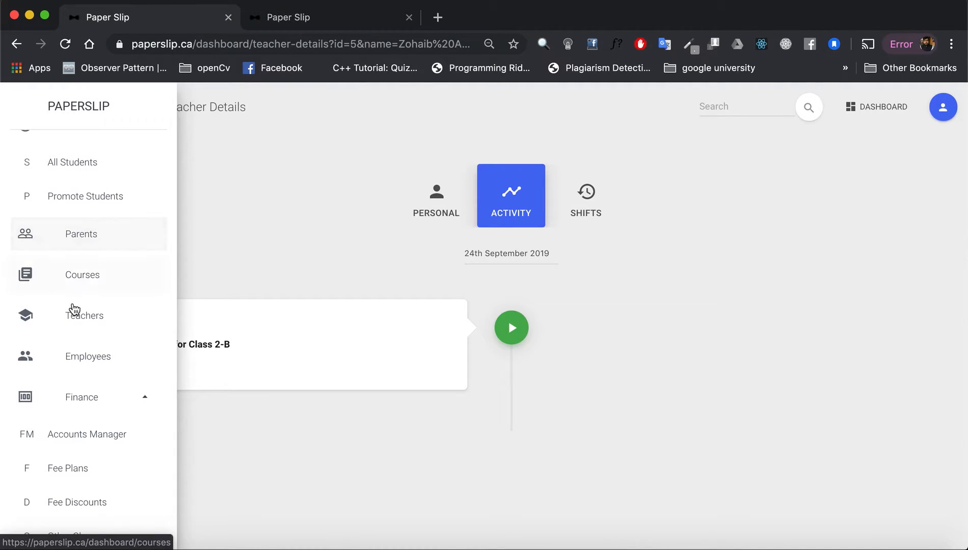
{"action": "left_click", "coordinate": [93, 330]}
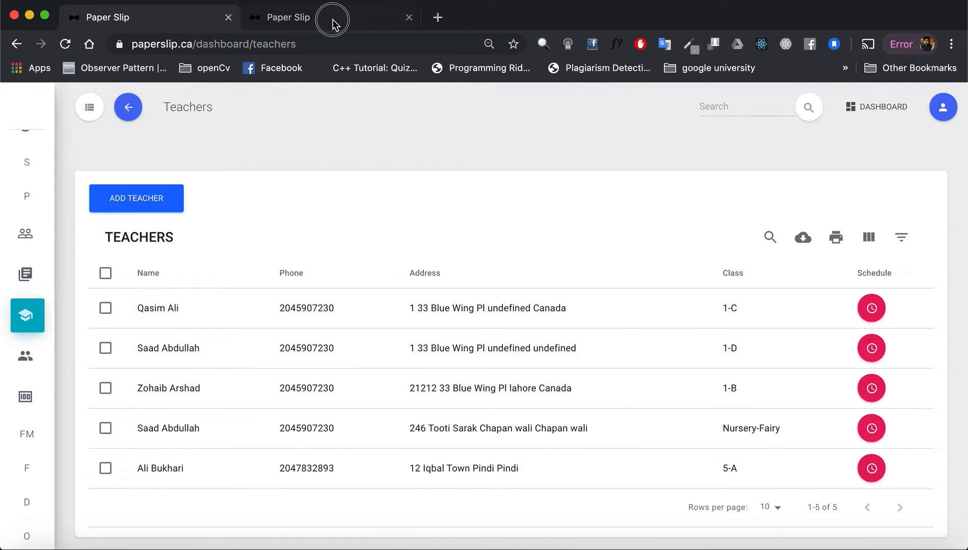
Return to the teacher portal and end the attendance session for Class 2 - B (English).
{"action": "left_click", "coordinate": [328, 19]}
{"action": "scroll", "coordinate": [525, 296], "scroll_direction": "down", "scroll_amount": 3}
{"action": "scroll", "coordinate": [740, 436], "scroll_direction": "down", "scroll_amount": 5}
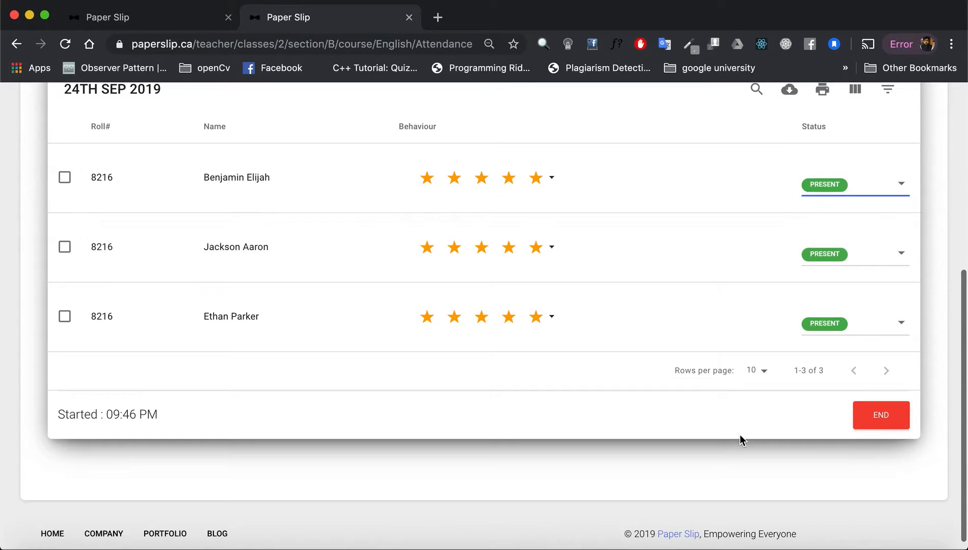
{"action": "left_click", "coordinate": [876, 424]}
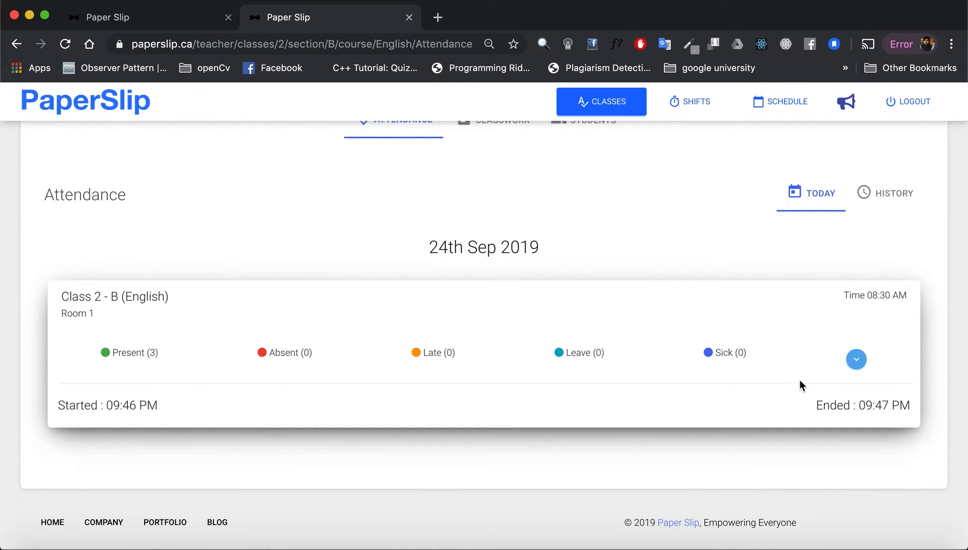
Expand the ended attendance session for 24th Sep 2019 and look over its student list.
{"action": "left_click", "coordinate": [861, 363]}
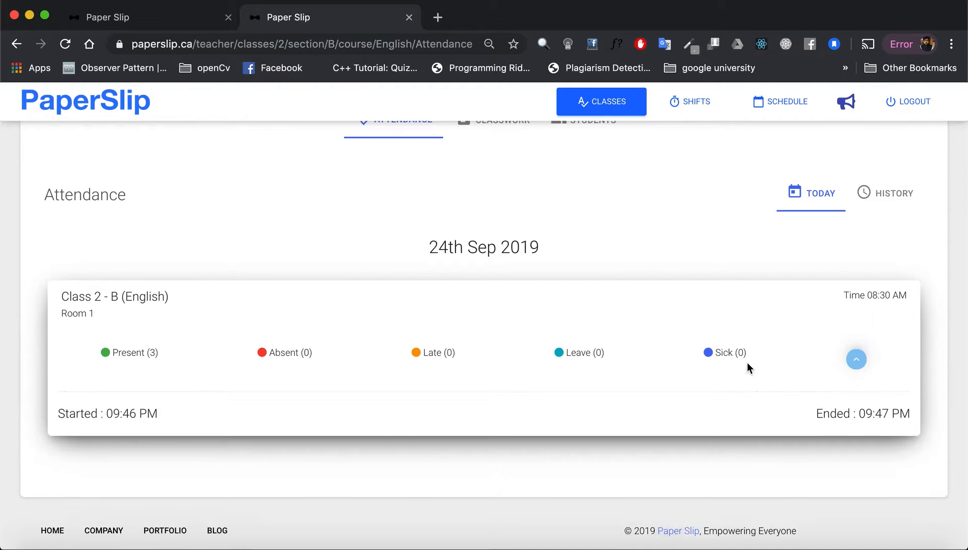
{"action": "scroll", "coordinate": [695, 347], "scroll_direction": "down", "scroll_amount": 4}
{"action": "scroll", "coordinate": [695, 347], "scroll_direction": "up", "scroll_amount": 4}
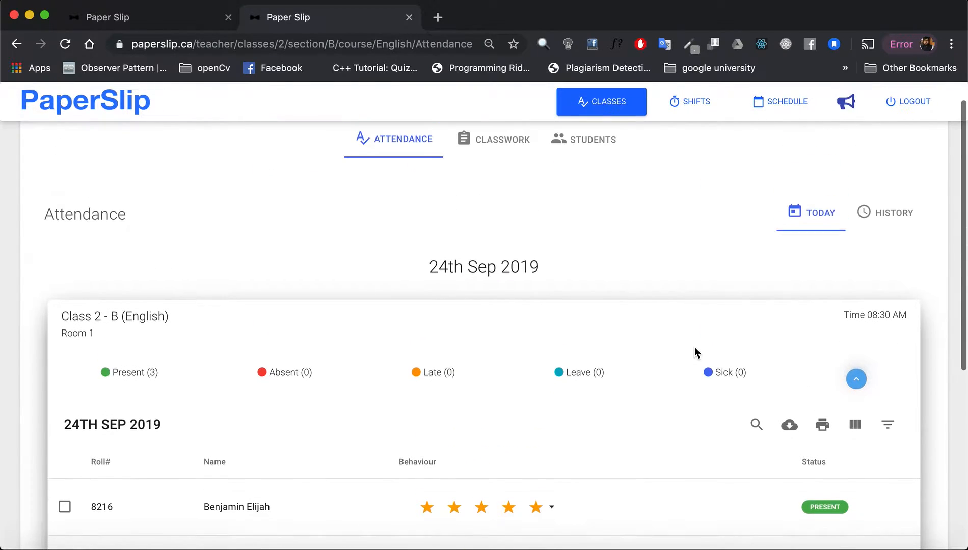
Open the attendance history and examine the class records from 01 Sep to 30 Sep 2019.
{"action": "left_click", "coordinate": [882, 220]}
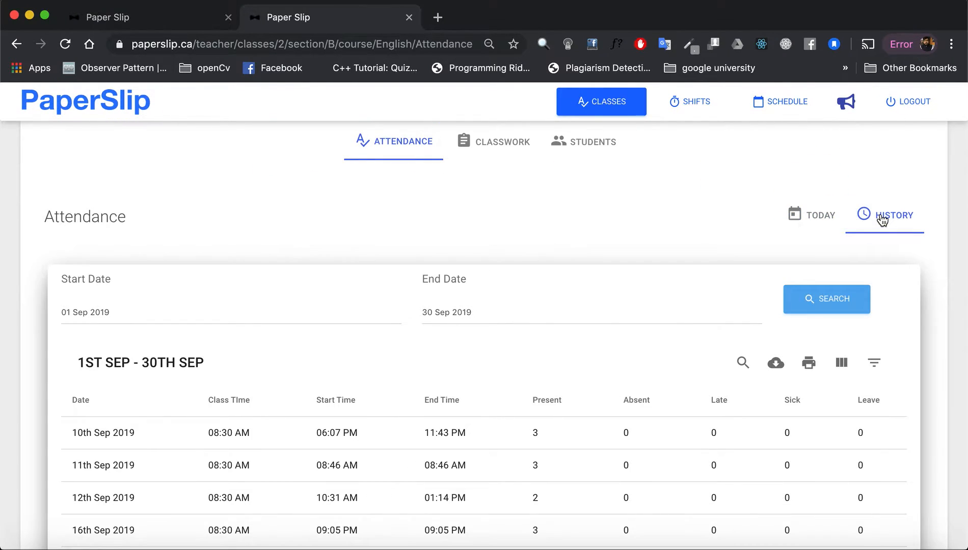
{"action": "scroll", "coordinate": [494, 253], "scroll_direction": "down", "scroll_amount": 3}
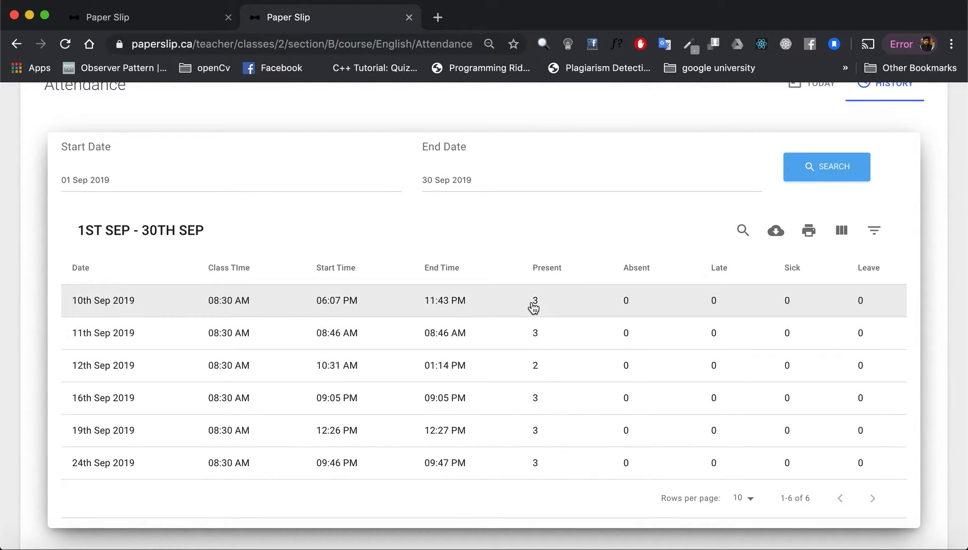
{"action": "left_click", "coordinate": [535, 305]}
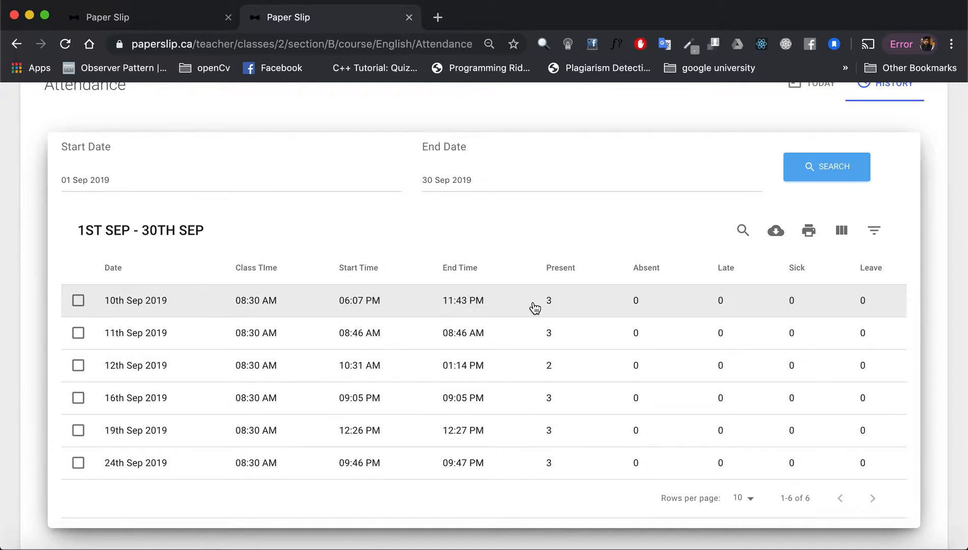
{"action": "left_click", "coordinate": [79, 177]}
{"action": "scroll", "coordinate": [356, 242], "scroll_direction": "up", "scroll_amount": 3}
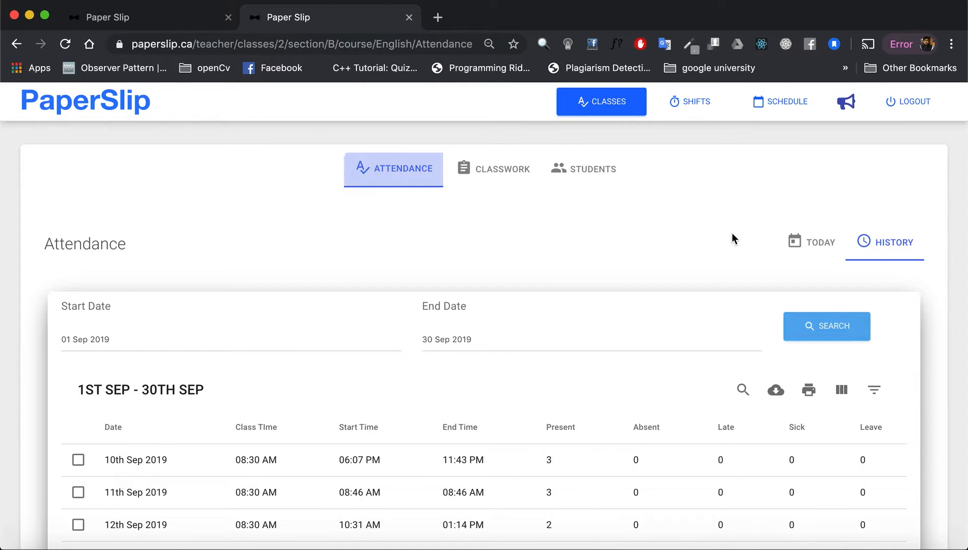
Go back to today's attendance and review the summary and student list for Class 2 - B (English).
{"action": "left_click", "coordinate": [812, 240]}
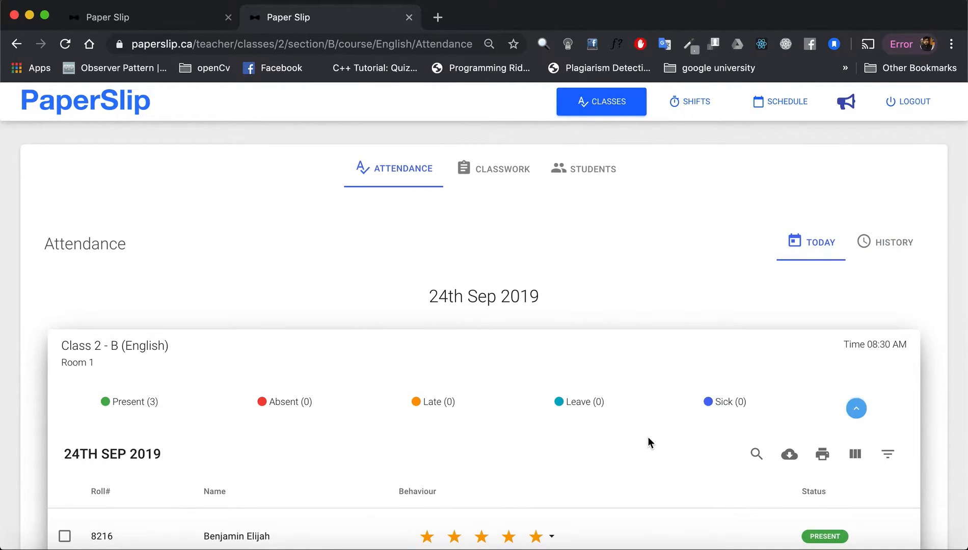
{"action": "scroll", "coordinate": [648, 436], "scroll_direction": "down", "scroll_amount": 4}
{"action": "scroll", "coordinate": [610, 290], "scroll_direction": "up", "scroll_amount": 4}
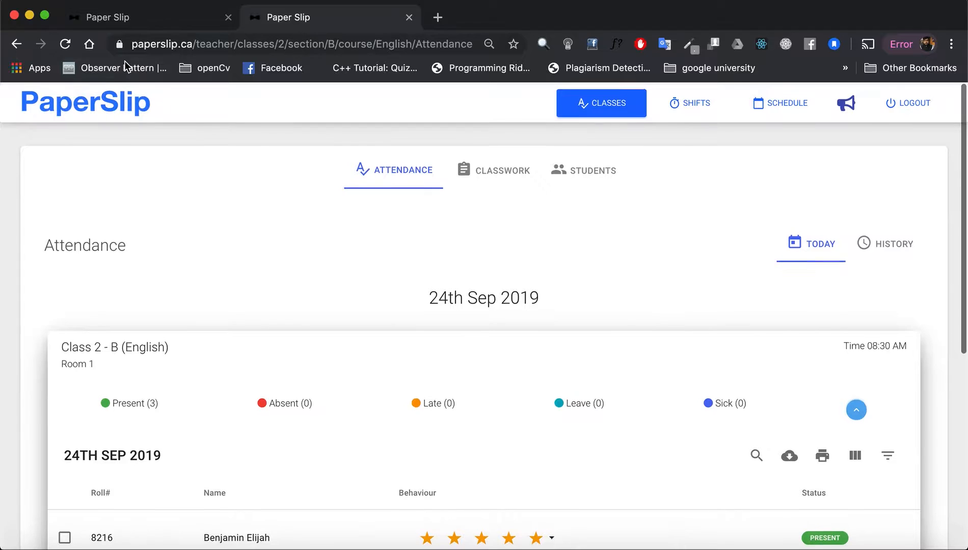
Switch to the admin dashboard and examine the class 1-B teacher's activity timeline for the attendance start and end entries.
{"action": "left_click", "coordinate": [122, 25]}
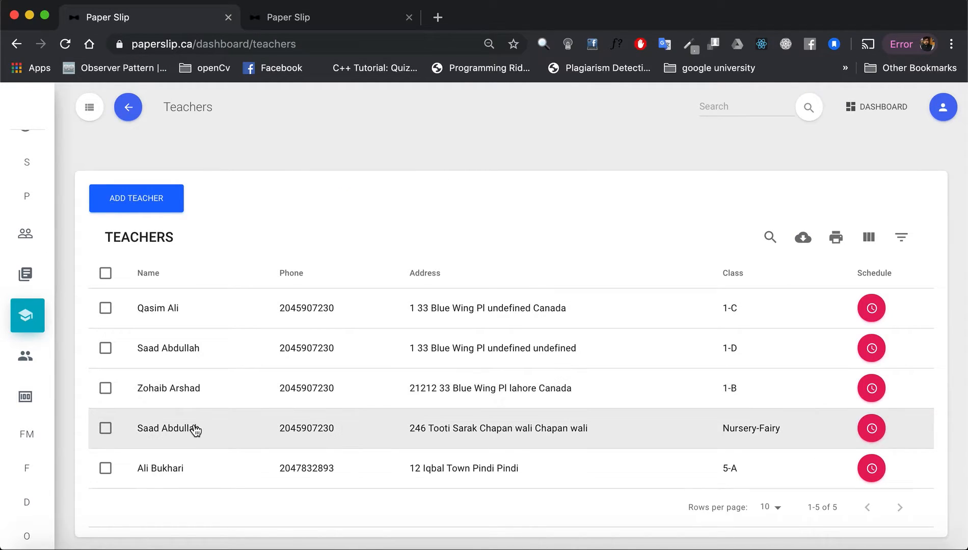
{"action": "left_click", "coordinate": [187, 389]}
{"action": "left_click", "coordinate": [510, 212]}
{"action": "scroll", "coordinate": [357, 351], "scroll_direction": "down", "scroll_amount": 2}
{"action": "scroll", "coordinate": [342, 355], "scroll_direction": "down", "scroll_amount": 1}
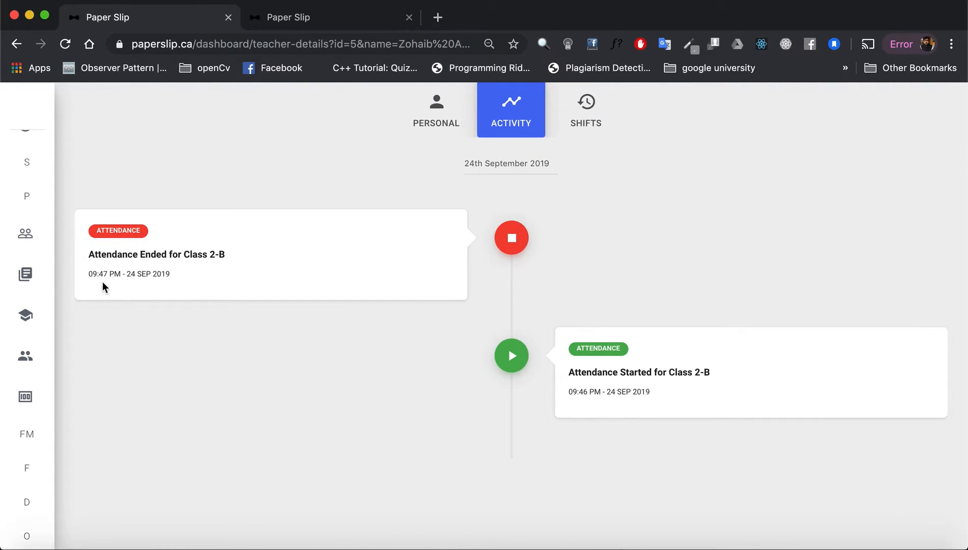
{"action": "scroll", "coordinate": [302, 261], "scroll_direction": "up", "scroll_amount": 3}
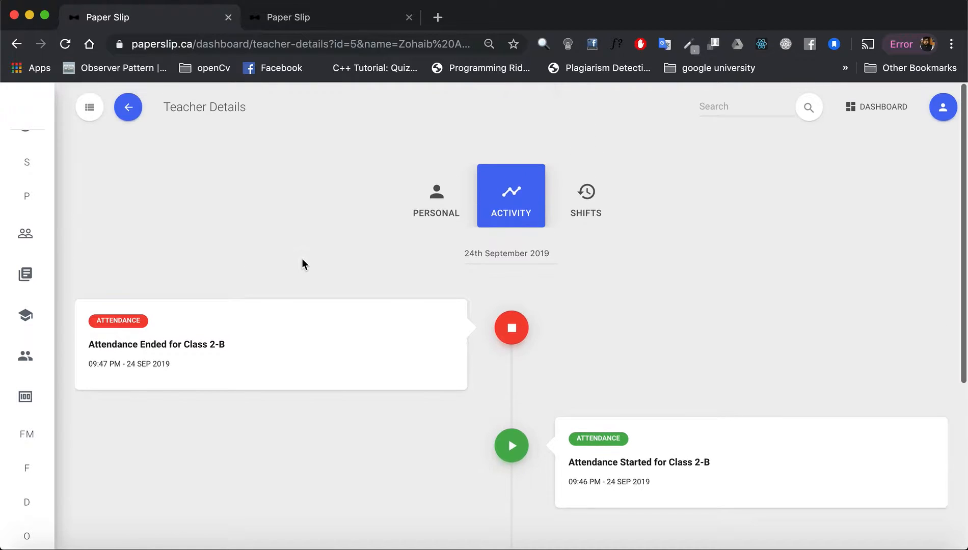
Return to the teacher portal, open the classwork of Class 2 - B (English), and examine its topics, assignments, homework and quizzes.
{"action": "left_click", "coordinate": [321, 17]}
{"action": "scroll", "coordinate": [482, 287], "scroll_direction": "down", "scroll_amount": 5}
{"action": "scroll", "coordinate": [484, 360], "scroll_direction": "up", "scroll_amount": 4}
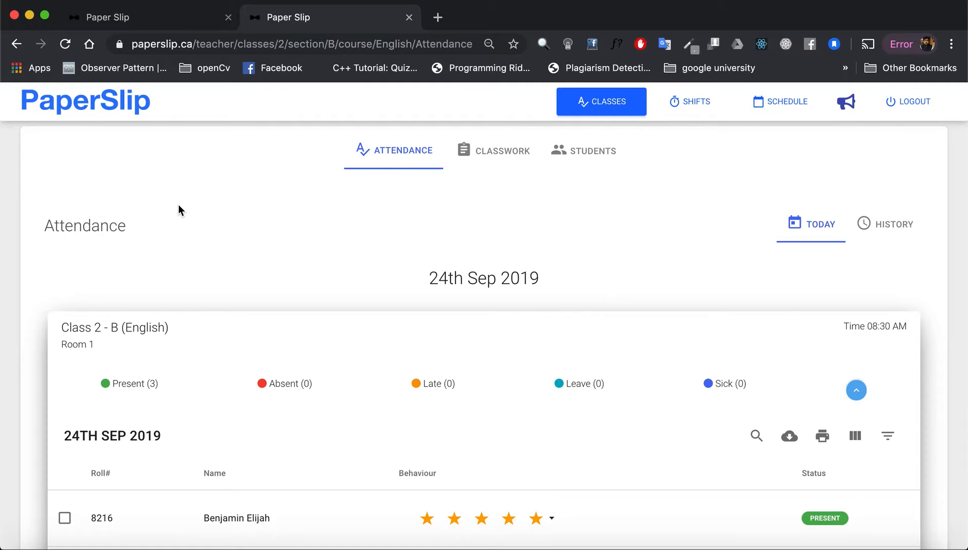
{"action": "left_click", "coordinate": [501, 148]}
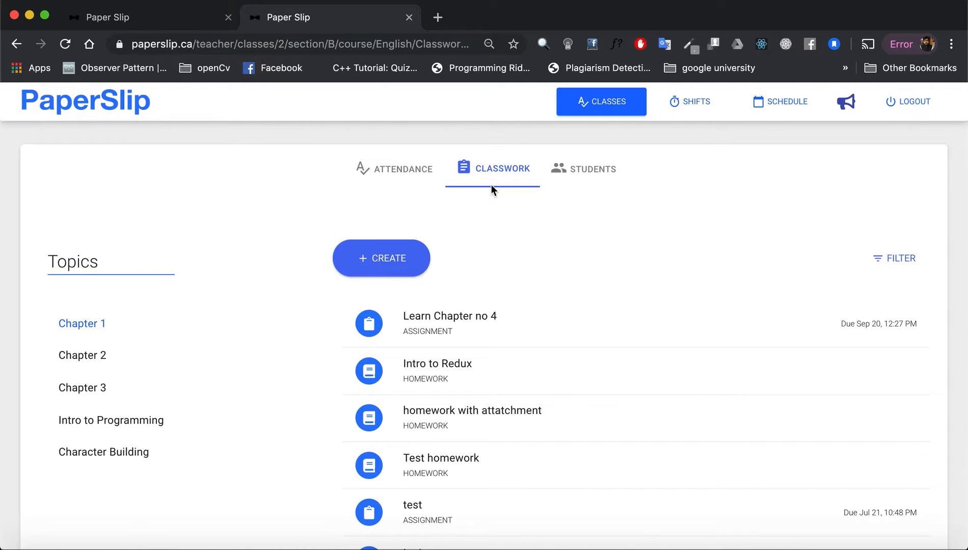
{"action": "scroll", "coordinate": [521, 361], "scroll_direction": "down", "scroll_amount": 2}
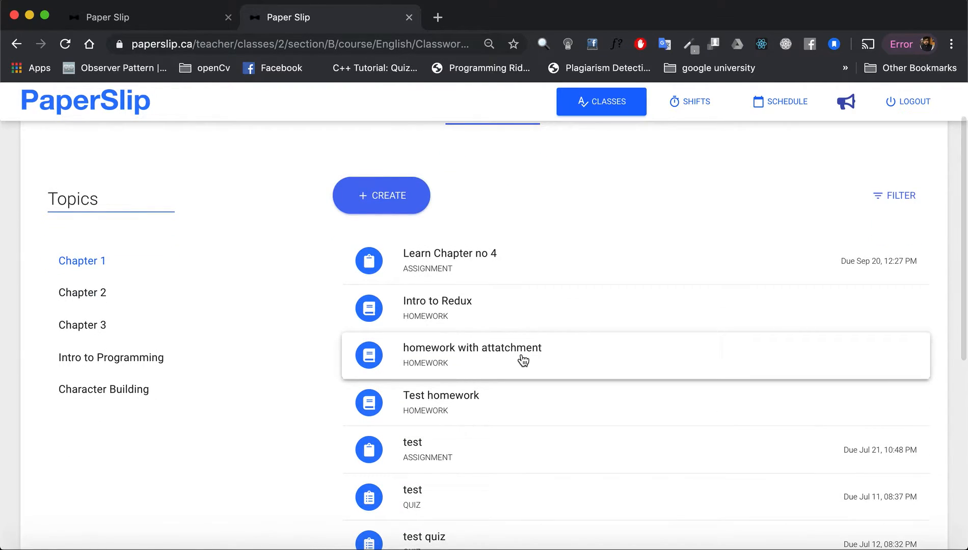
{"action": "scroll", "coordinate": [444, 305], "scroll_direction": "up", "scroll_amount": 2}
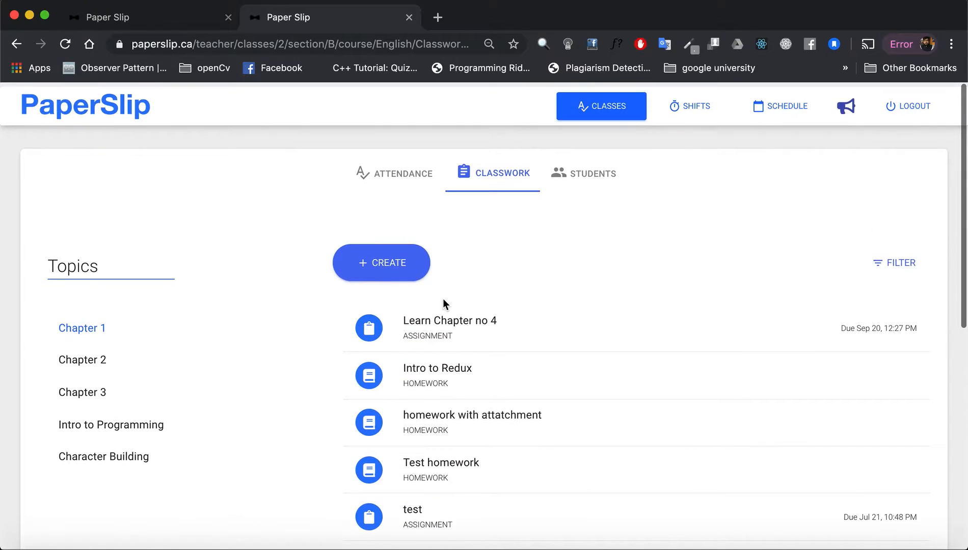
{"action": "scroll", "coordinate": [428, 390], "scroll_direction": "down", "scroll_amount": 1}
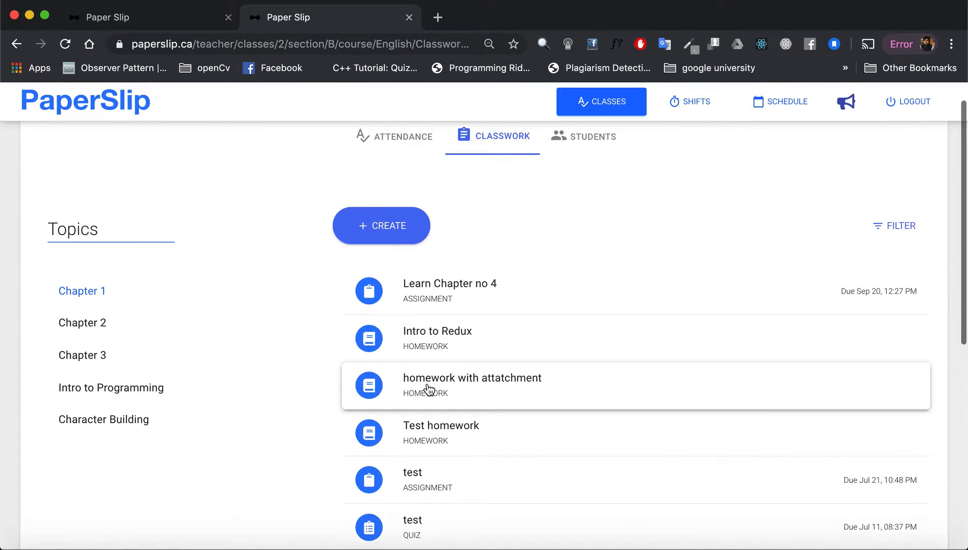
Create and save a new classwork topic named "Week 1".
{"action": "left_click", "coordinate": [395, 229]}
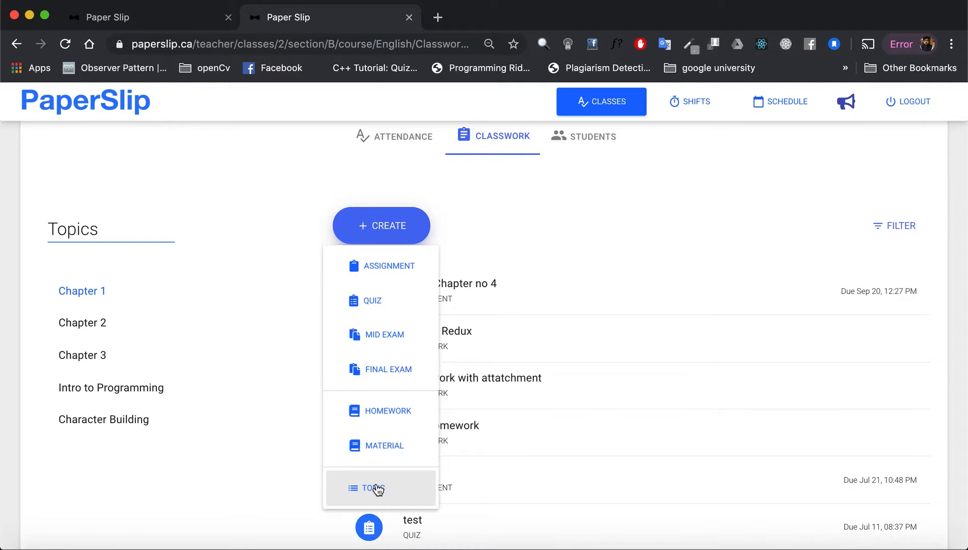
{"action": "left_click", "coordinate": [378, 490]}
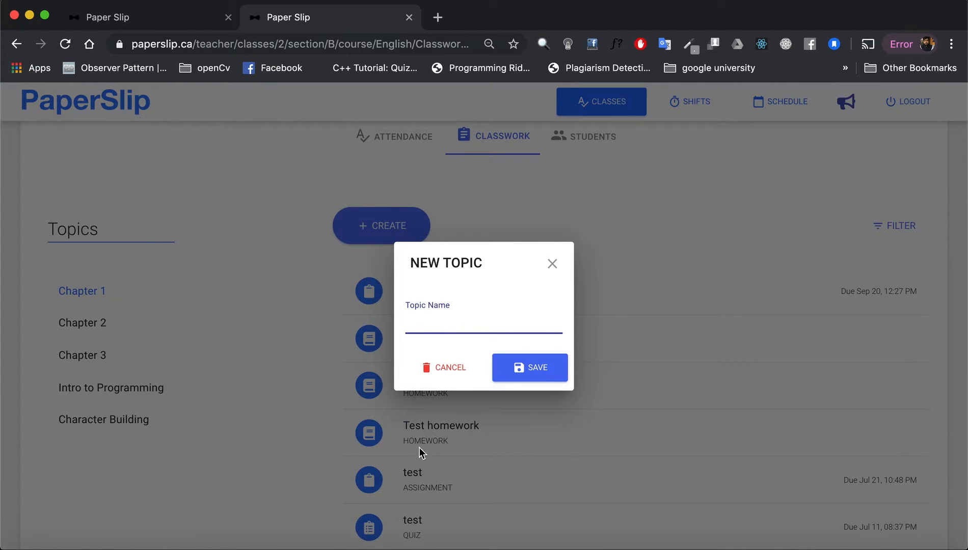
{"action": "left_click", "coordinate": [441, 319]}
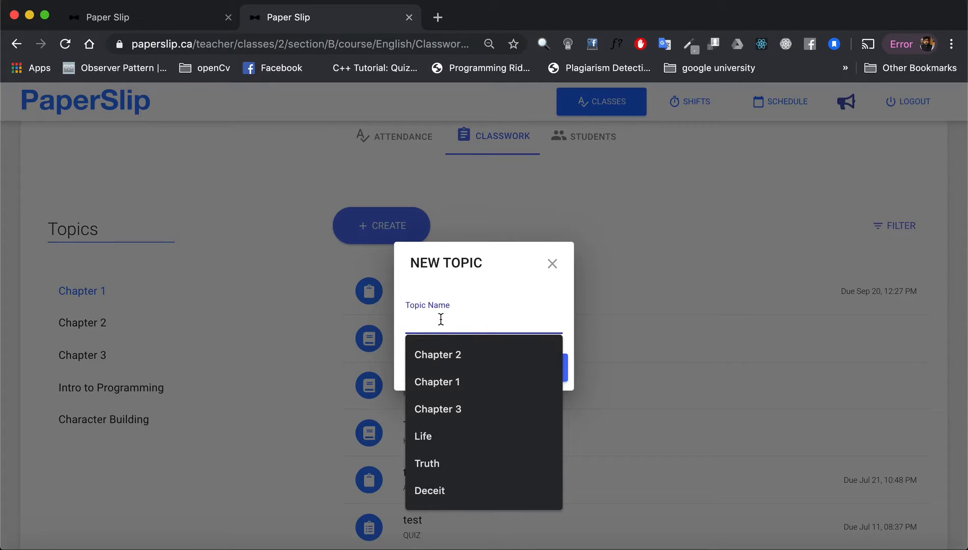
{"action": "type", "text": "Week 1"}
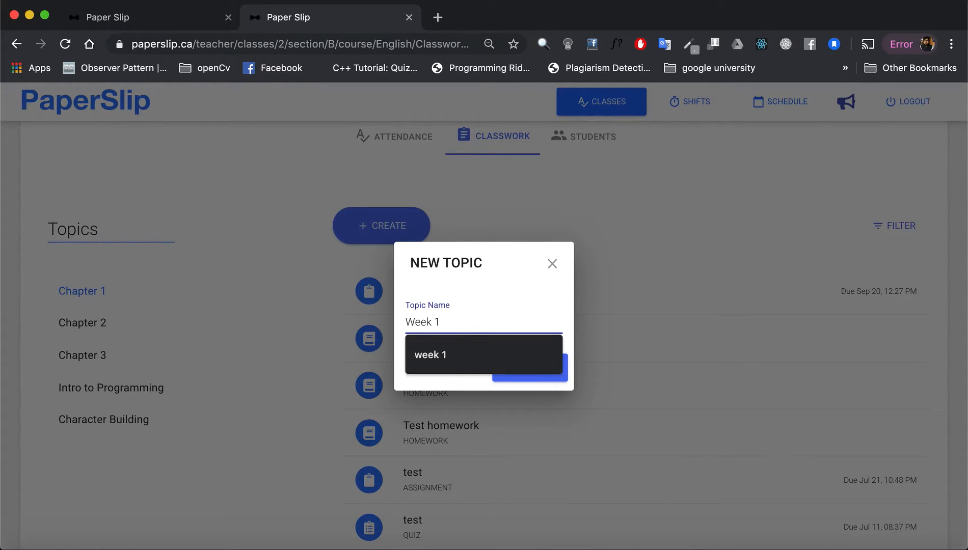
{"action": "left_click", "coordinate": [465, 299]}
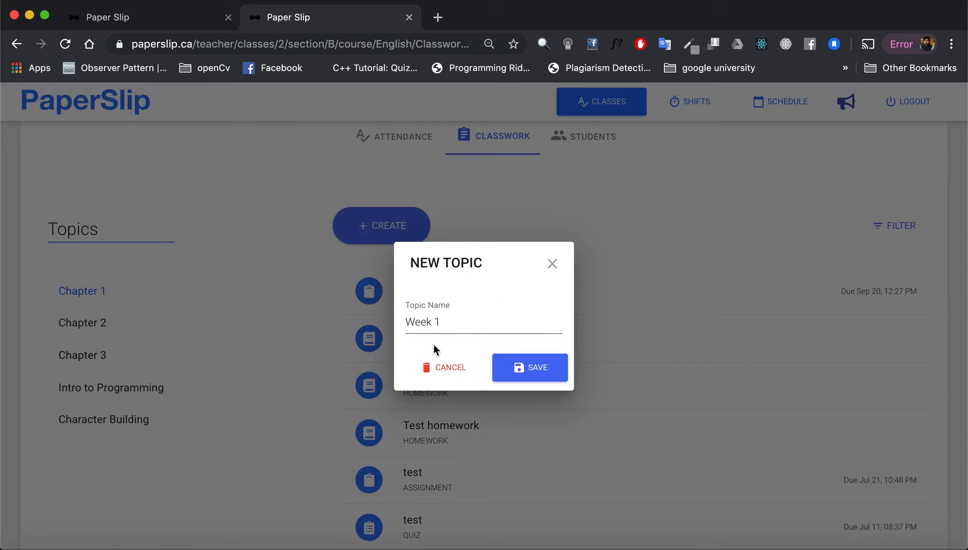
{"action": "left_click", "coordinate": [533, 370]}
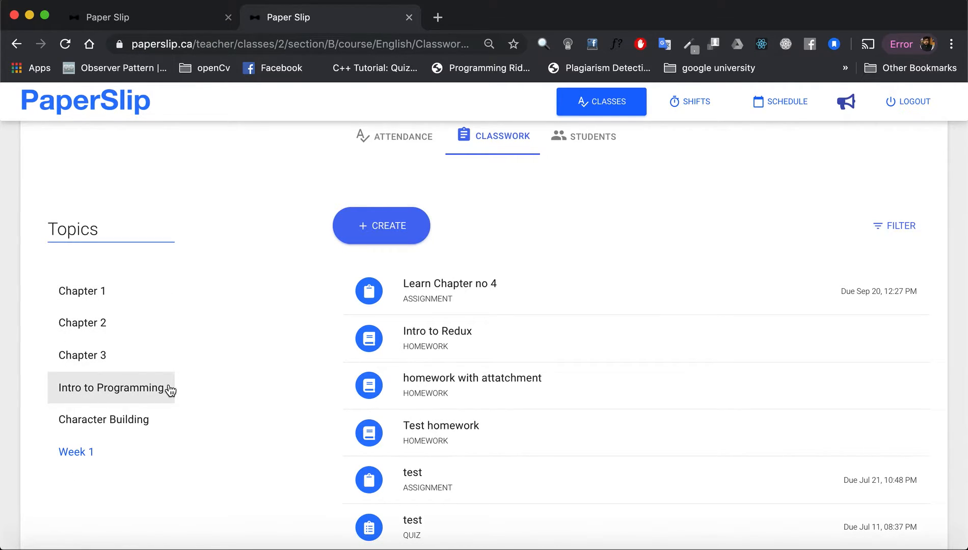
Start a new assignment under the Week 1 topic and title it "Into to Programming".
{"action": "left_click", "coordinate": [85, 457]}
{"action": "left_click", "coordinate": [374, 226]}
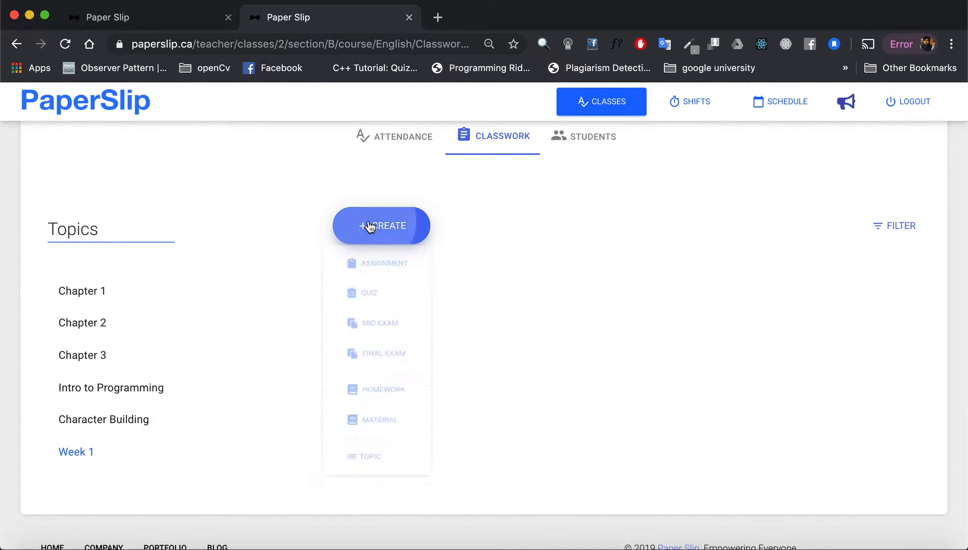
{"action": "left_click", "coordinate": [402, 267]}
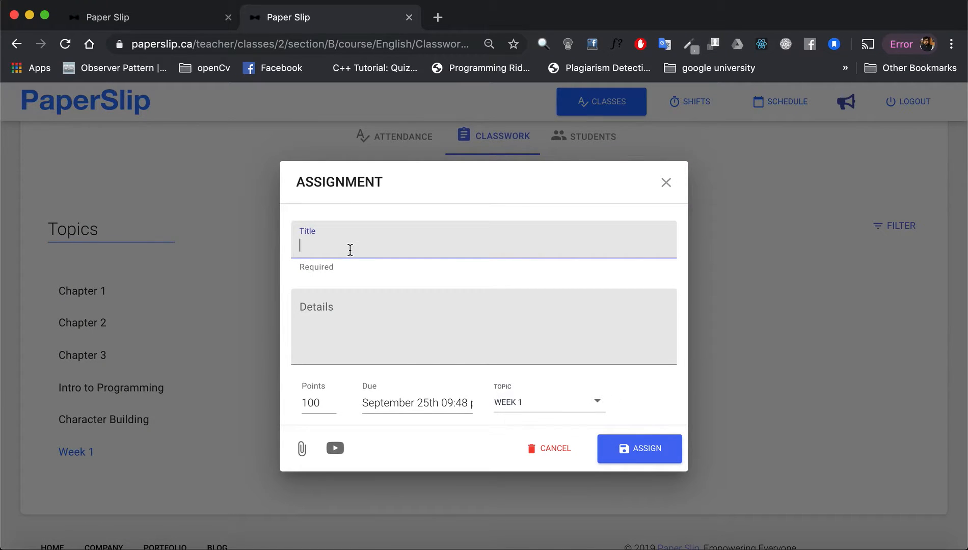
{"action": "type", "text": "Into to "}
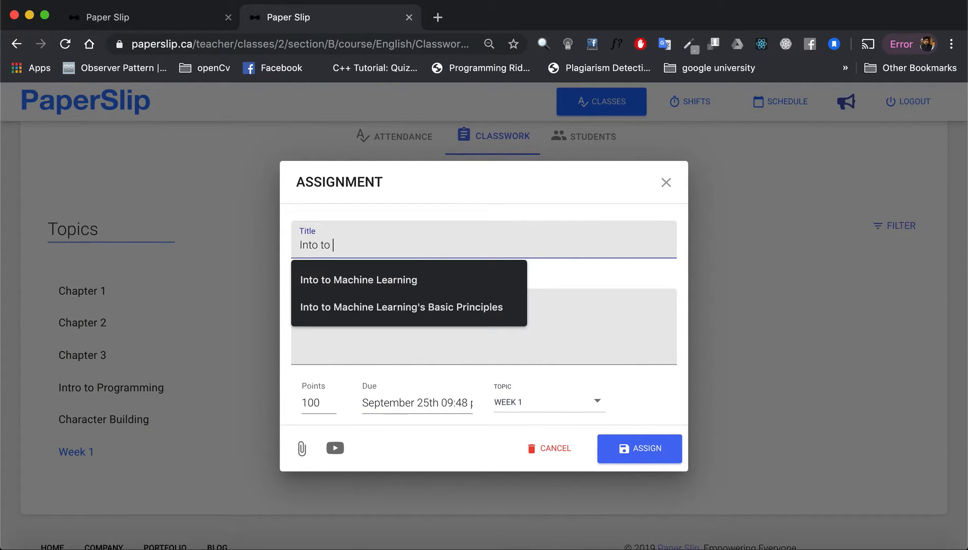
{"action": "type", "text": "Programming"}
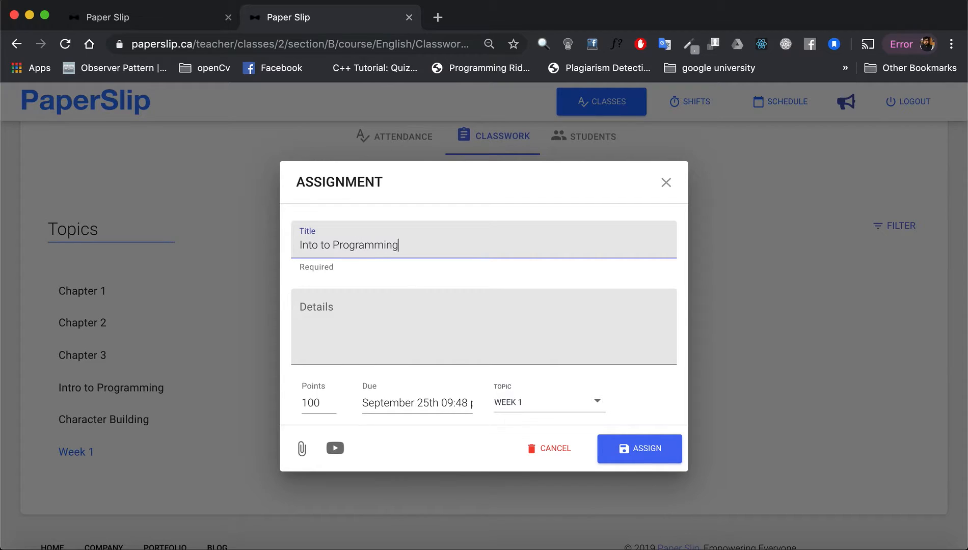
Enter the assignment details "Please read constants and variables and submit the assignment".
{"action": "left_click", "coordinate": [334, 310]}
{"action": "type", "text": "P"}
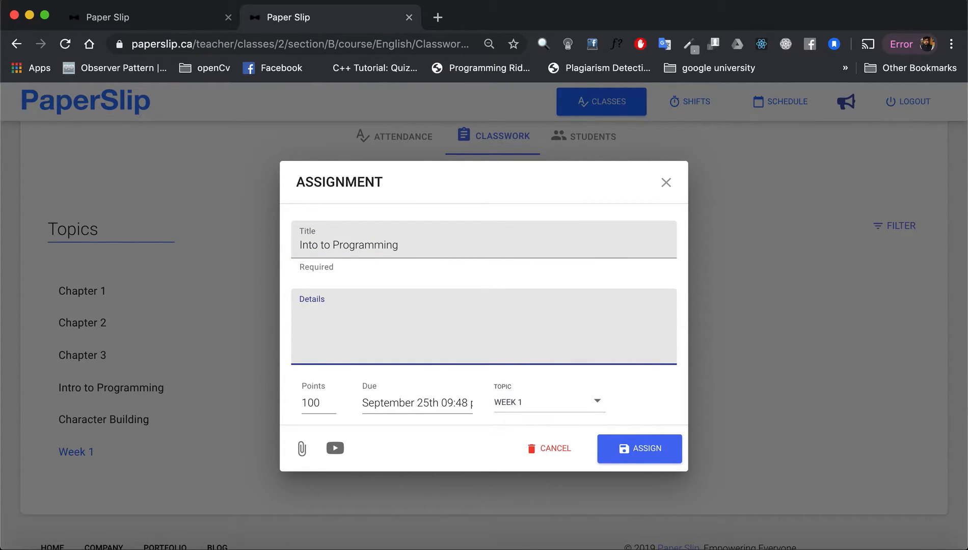
{"action": "type", "text": "lease reac"}
{"action": "type", "text": " con"}
{"action": "type", "text": "stants and variable"}
{"action": "type", "text": "s an"}
{"action": "type", "text": "d a"}
{"action": "key", "text": "BackSpace"}
{"action": "type", "text": "submit the assignment"}
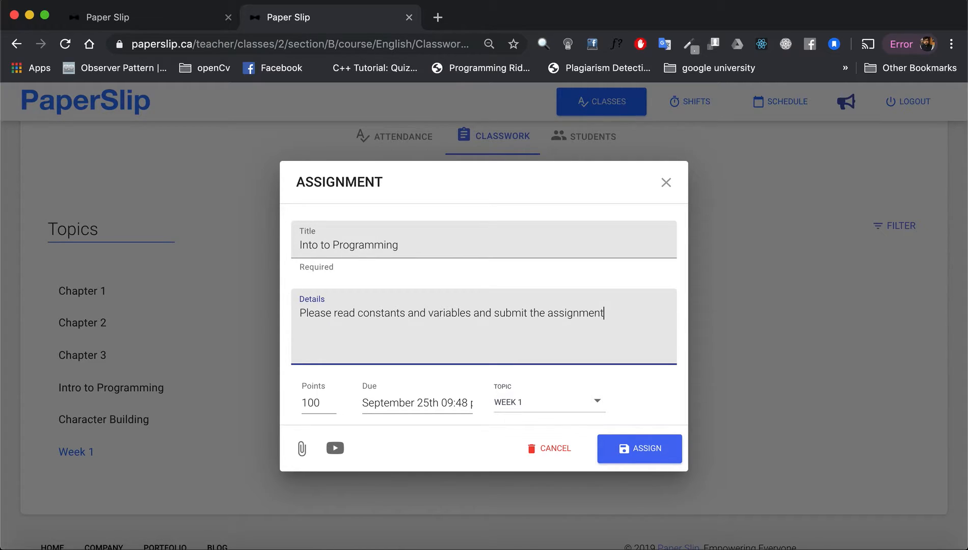
Set the assignment's points to 50 and keep Week 1 as its topic.
{"action": "double_click", "coordinate": [321, 403]}
{"action": "type", "text": "50"}
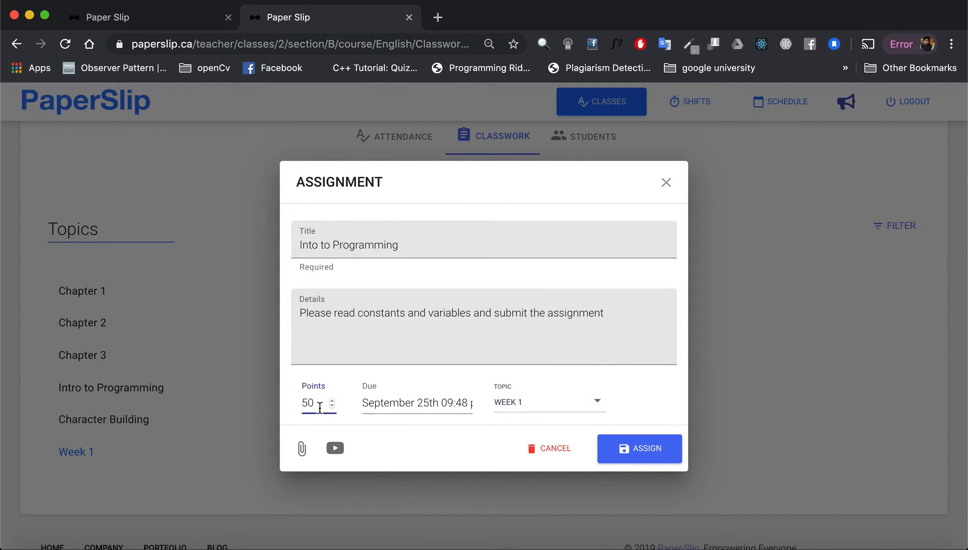
{"action": "left_click", "coordinate": [412, 403]}
{"action": "left_click", "coordinate": [536, 406]}
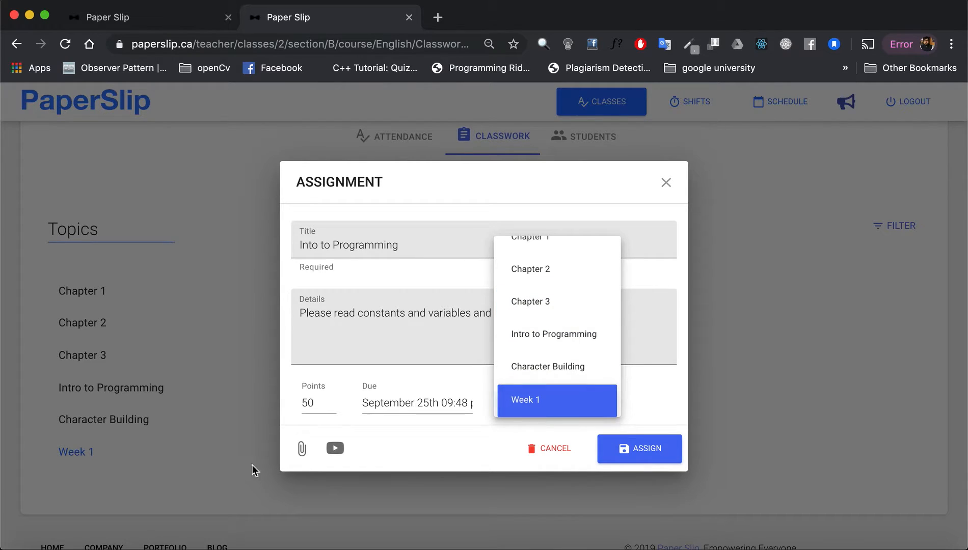
{"action": "left_click", "coordinate": [655, 397]}
Attach u5tllvQA1m-compress.jpg from the Downloads folder and assign the assignment.
{"action": "left_click", "coordinate": [302, 451]}
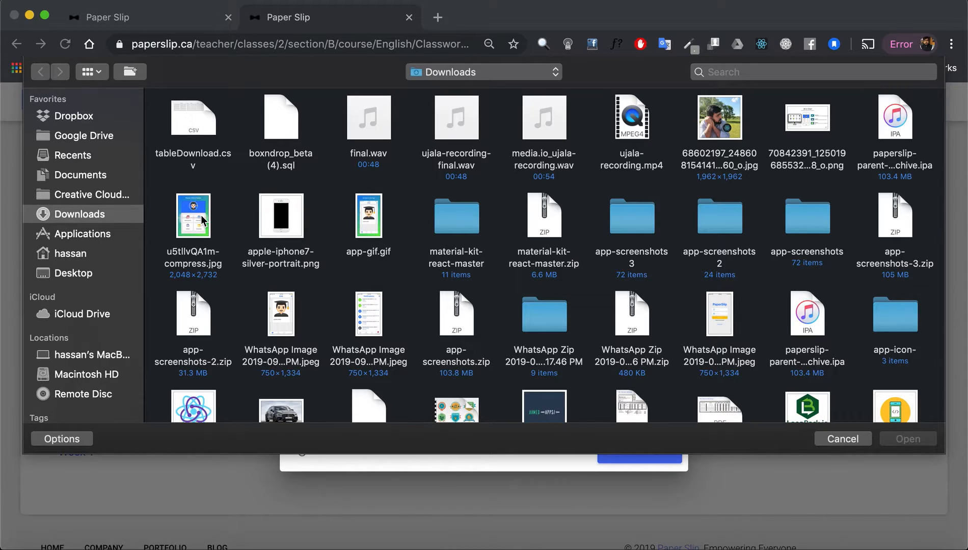
{"action": "double_click", "coordinate": [202, 220]}
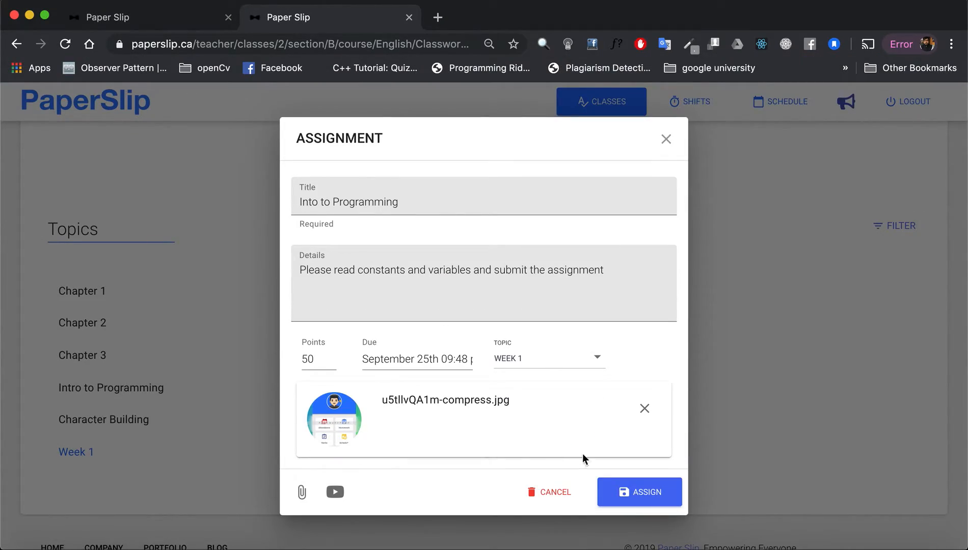
{"action": "left_click", "coordinate": [628, 491]}
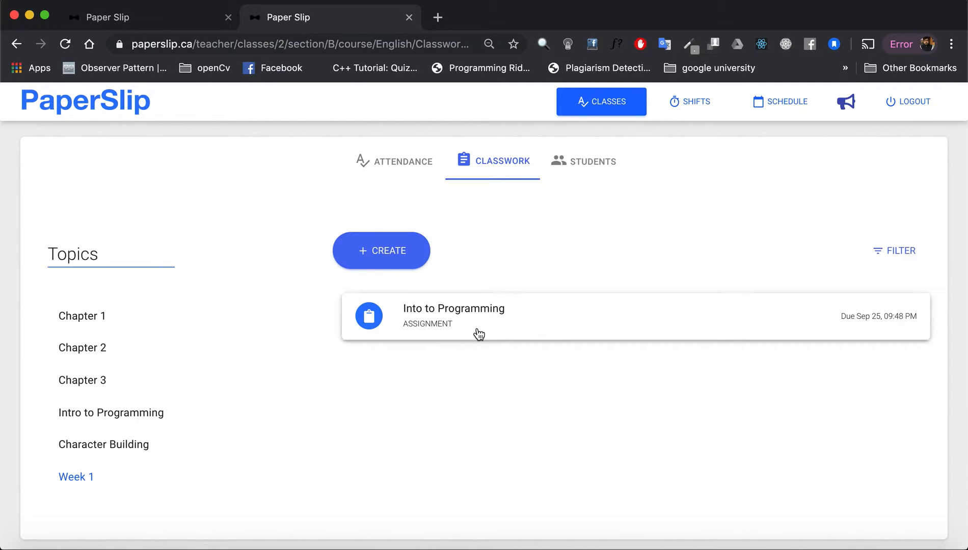
Expand the "Into to Programming" assignment, examine its assigned students' marks list, and return to the classwork.
{"action": "left_click", "coordinate": [479, 334]}
{"action": "scroll", "coordinate": [478, 333], "scroll_direction": "down", "scroll_amount": 2}
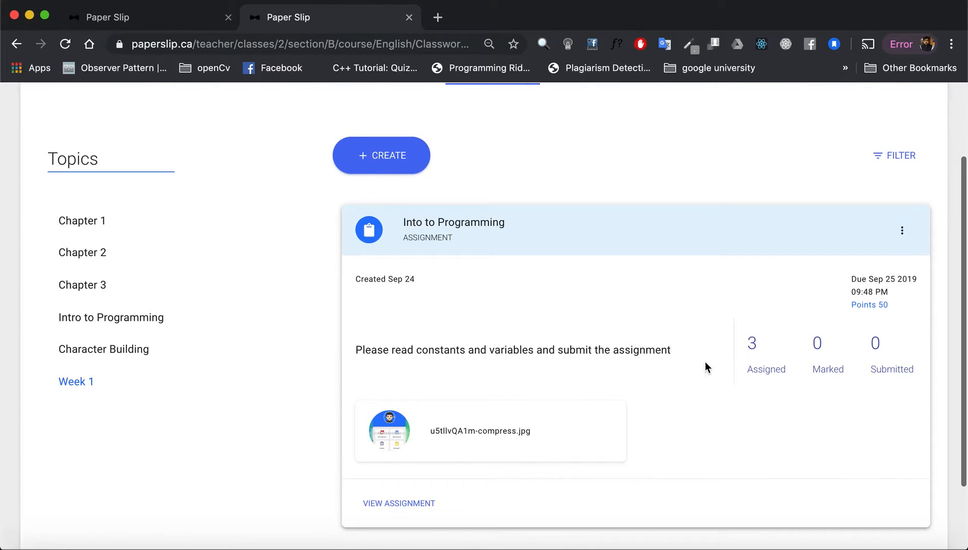
{"action": "left_click", "coordinate": [773, 358]}
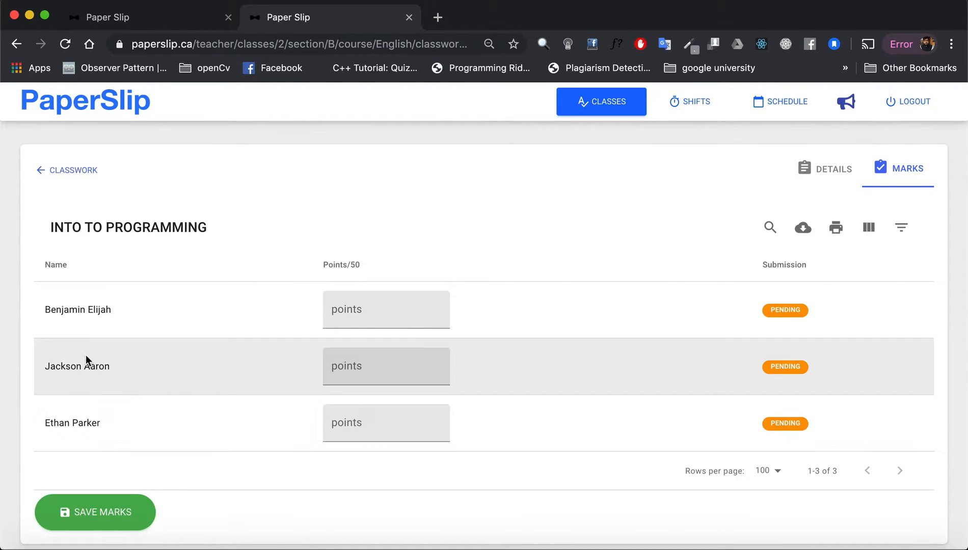
{"action": "left_click", "coordinate": [76, 171]}
{"action": "left_click", "coordinate": [487, 197]}
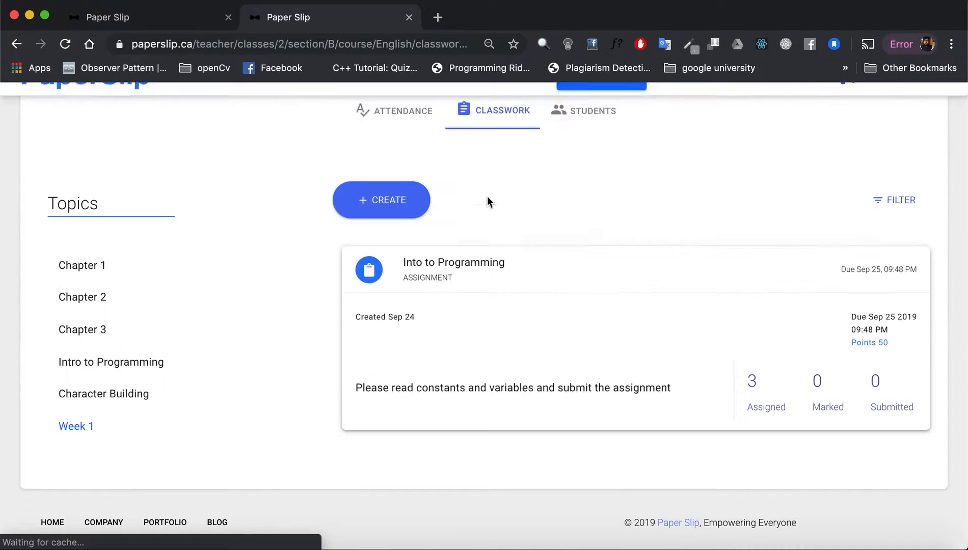
{"action": "left_click", "coordinate": [499, 271]}
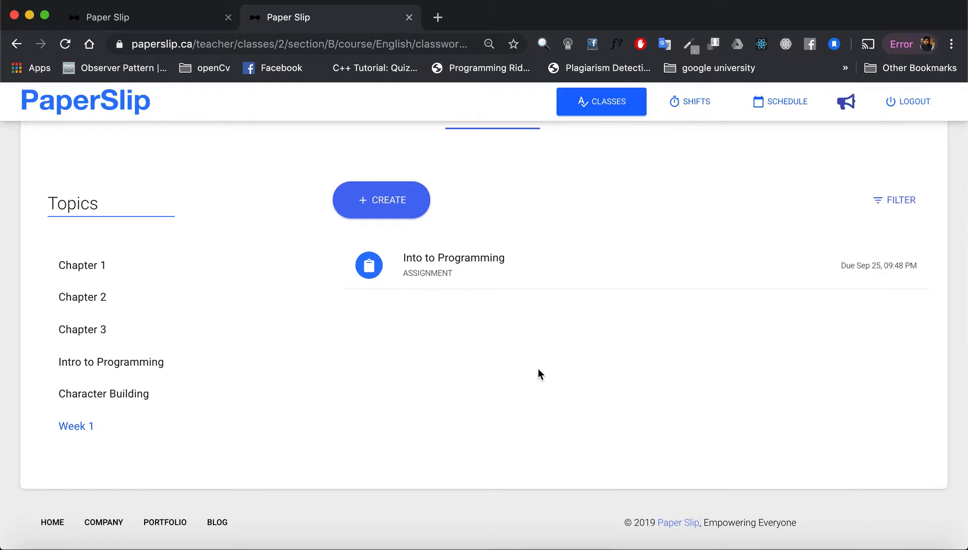
Give the first student in the "Into to Programming" marks list 50 points and save the marks.
{"action": "left_click", "coordinate": [472, 278]}
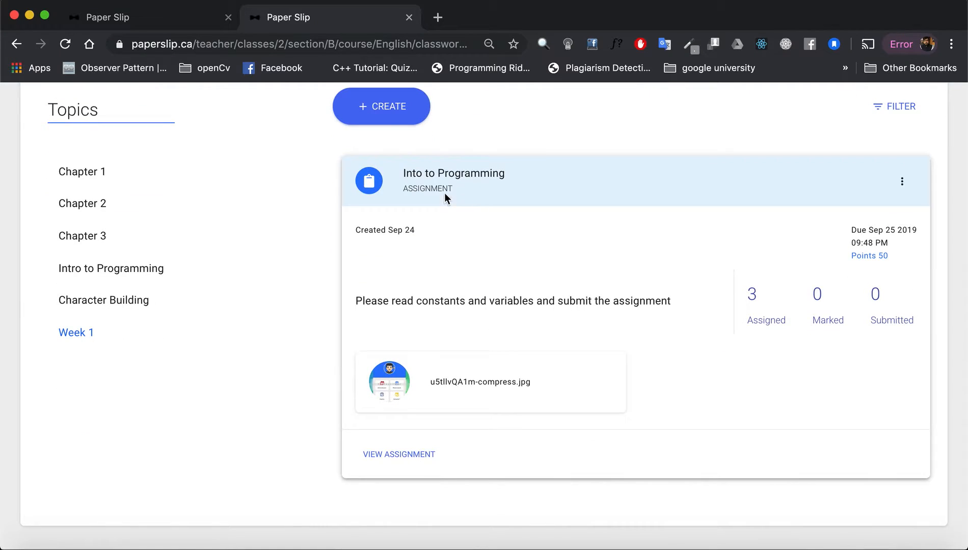
{"action": "left_click", "coordinate": [764, 326]}
{"action": "left_click", "coordinate": [389, 309]}
{"action": "type", "text": "10"}
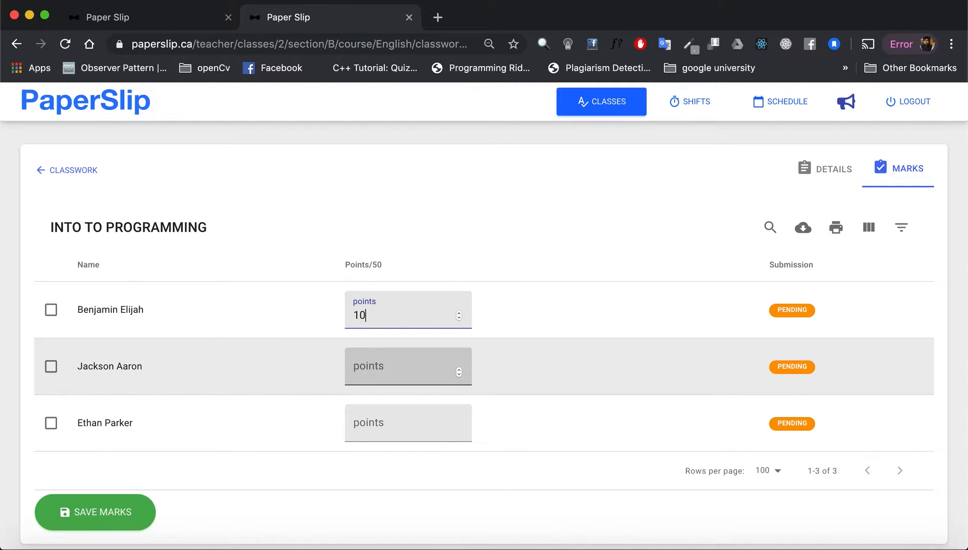
{"action": "type", "text": "0"}
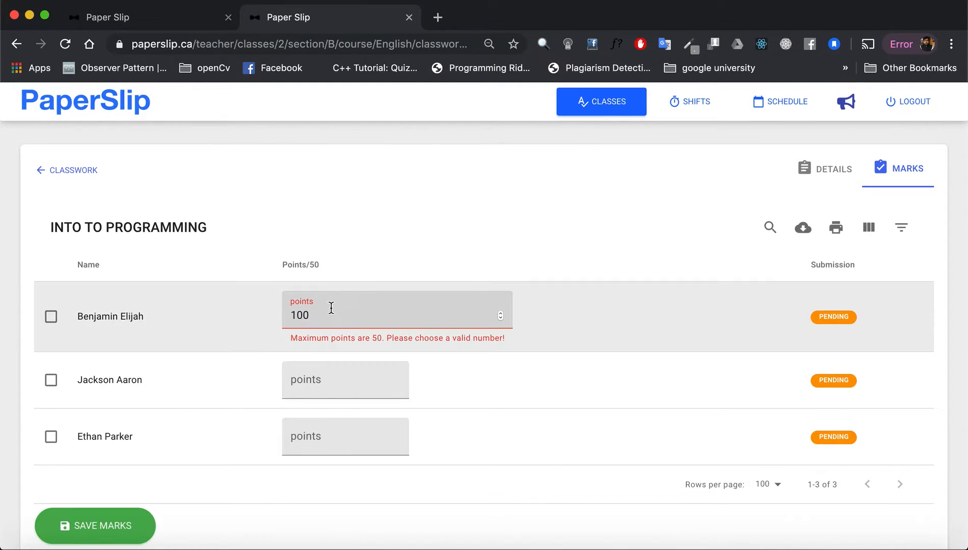
{"action": "key", "text": "BackSpace"}
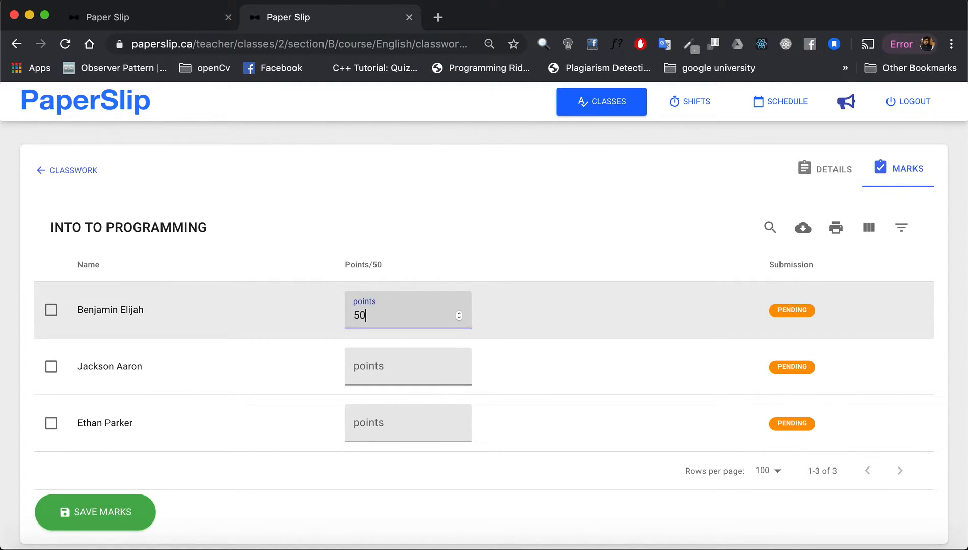
{"action": "left_click", "coordinate": [113, 523]}
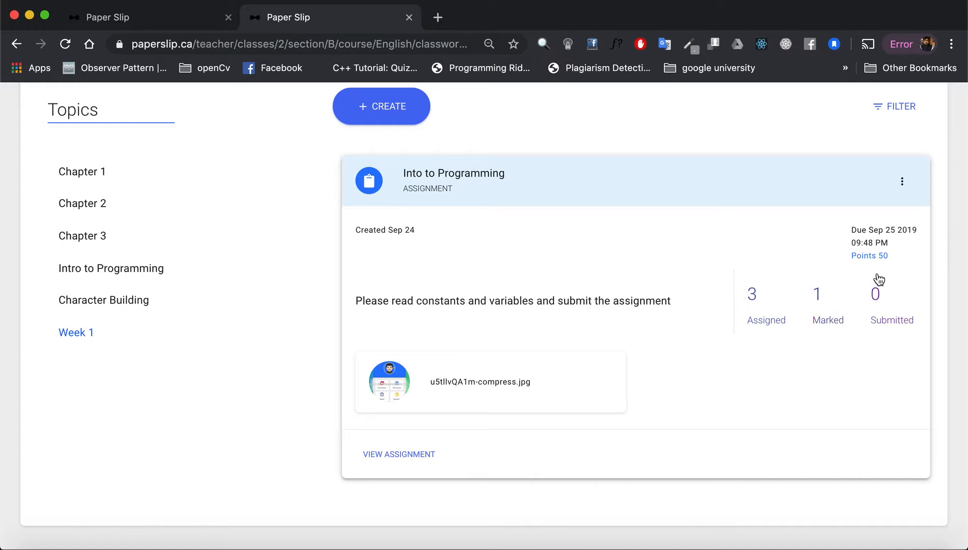
View the full assignment's details and marks pages, and return to the classwork.
{"action": "left_click", "coordinate": [388, 456]}
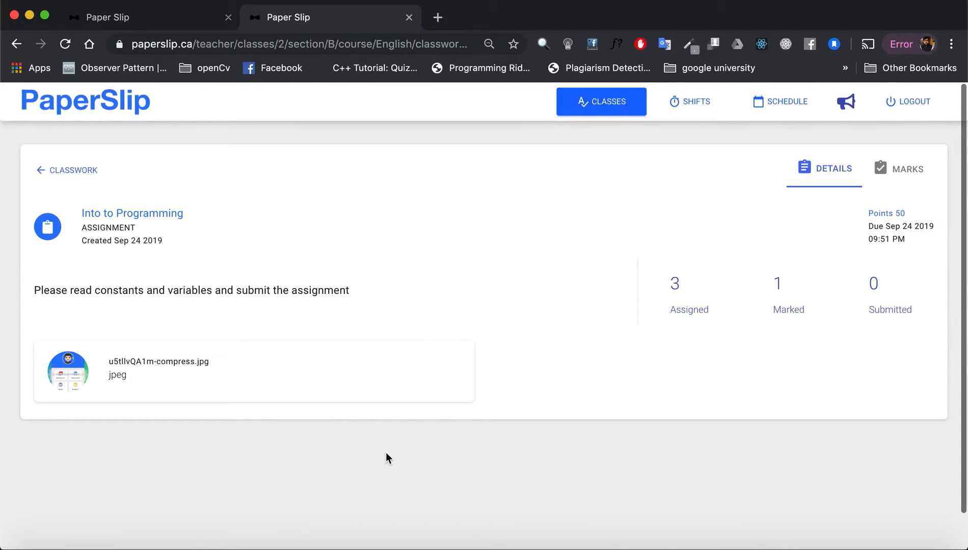
{"action": "left_click", "coordinate": [910, 179]}
{"action": "left_click", "coordinate": [821, 174]}
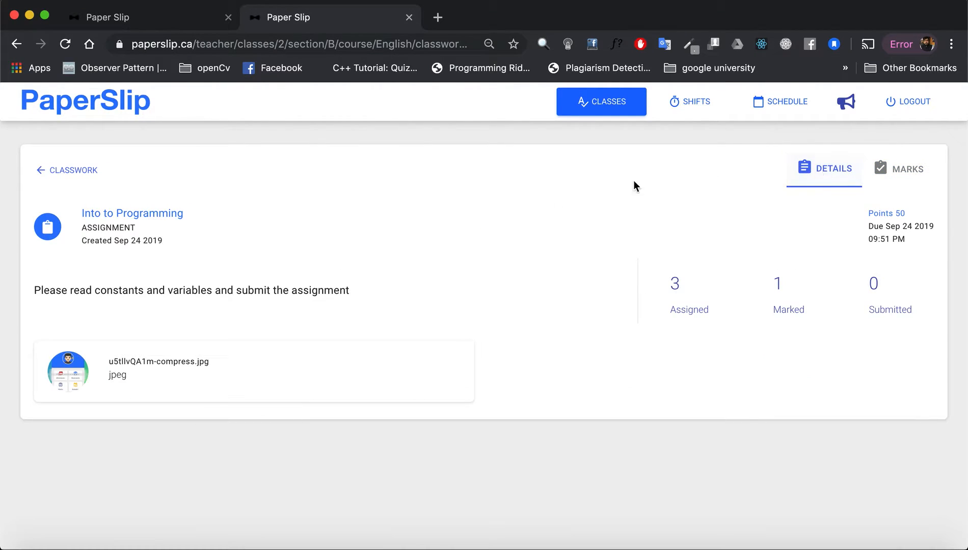
{"action": "left_click", "coordinate": [47, 169]}
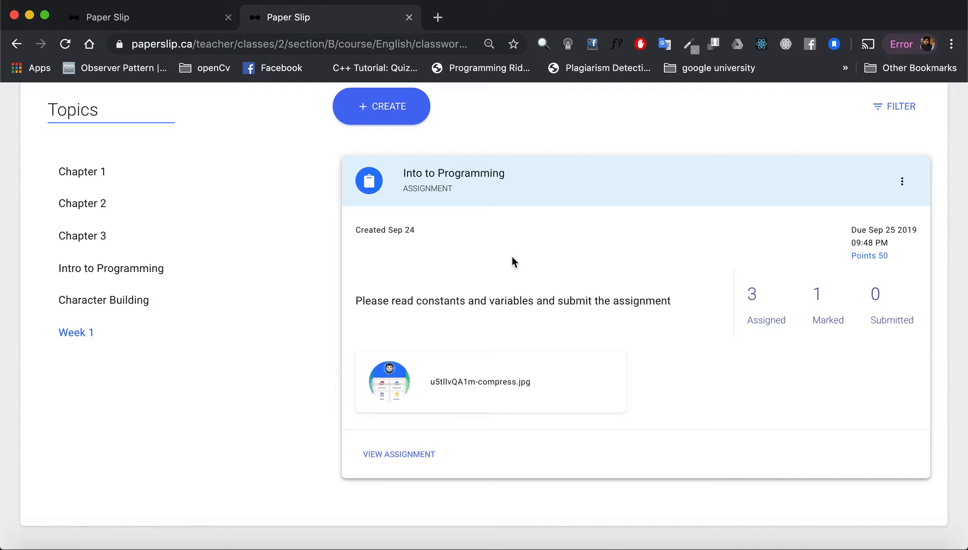
Create and assign a homework titled "Read chapter 5" under the Week 1 topic, leaving its details empty.
{"action": "scroll", "coordinate": [492, 242], "scroll_direction": "up", "scroll_amount": 2}
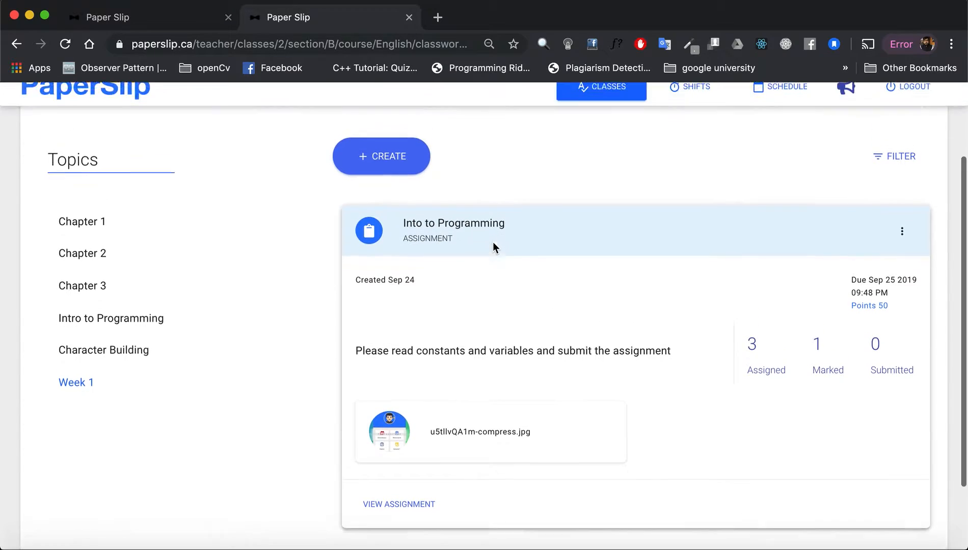
{"action": "left_click", "coordinate": [403, 176]}
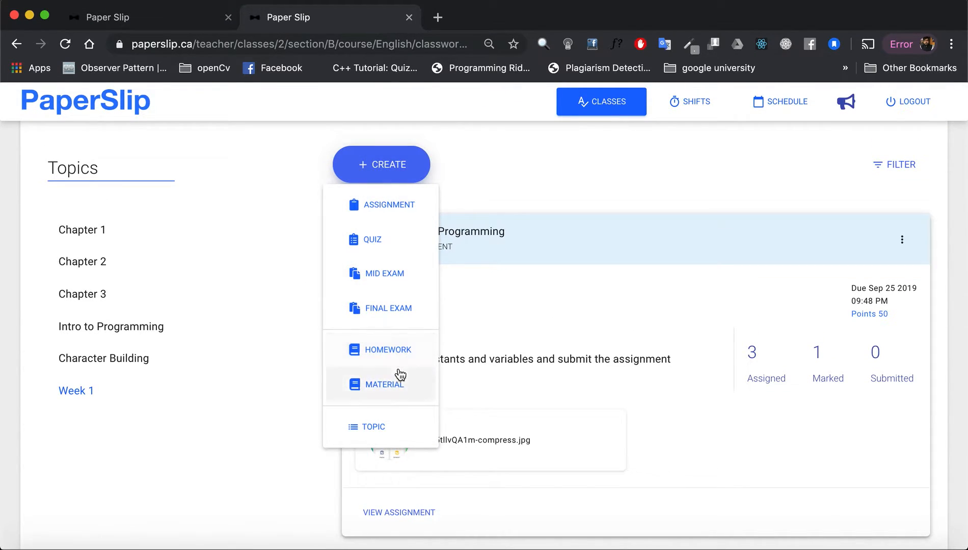
{"action": "left_click", "coordinate": [395, 346]}
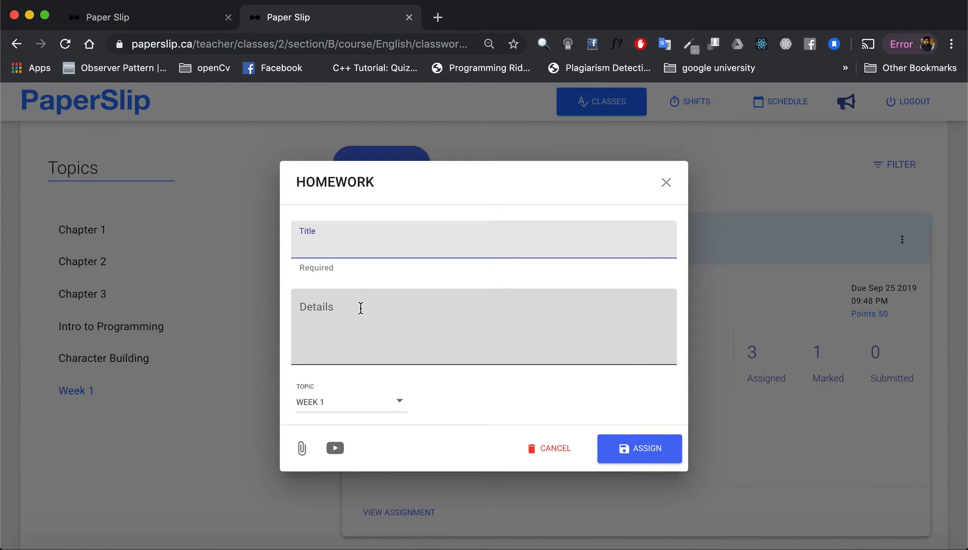
{"action": "type", "text": "Read chapter"}
{"action": "type", "text": "5"}
{"action": "left_click", "coordinate": [360, 309]}
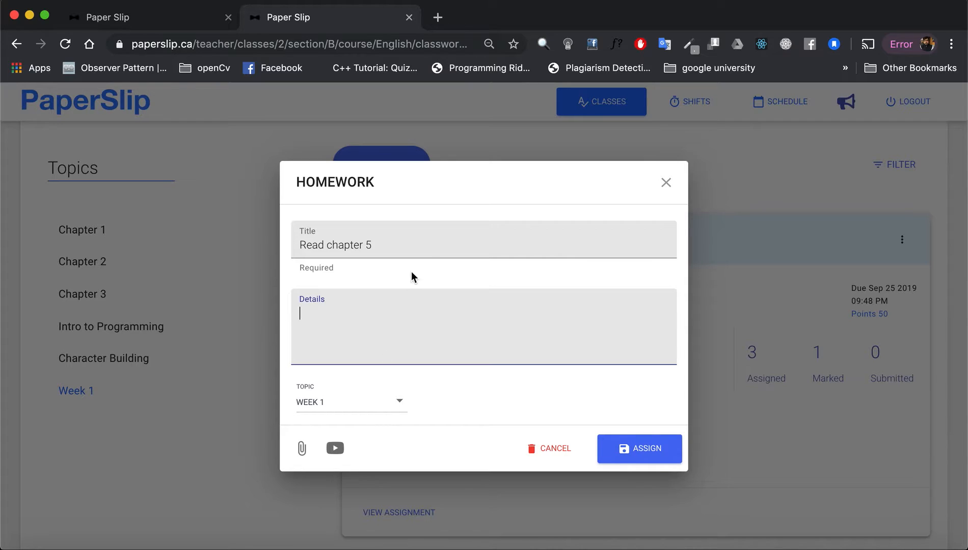
{"action": "left_click", "coordinate": [645, 458]}
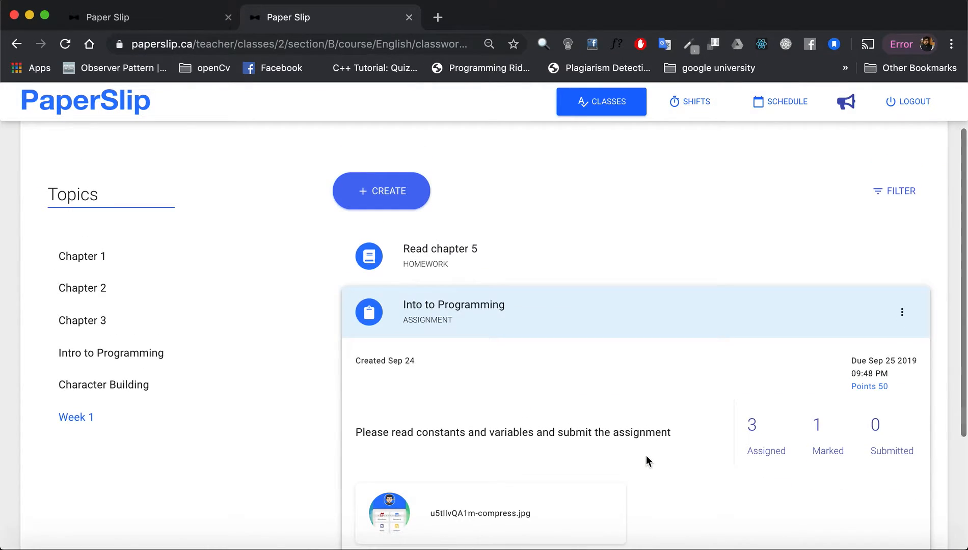
Collapse the assignment entry and examine the expanded "Read chapter 5" homework entry before collapsing it.
{"action": "left_click", "coordinate": [495, 299]}
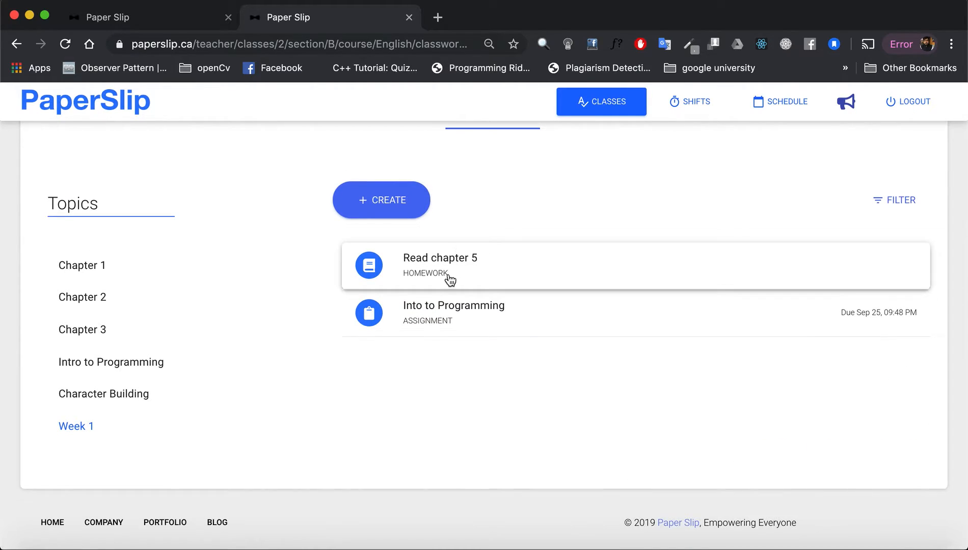
{"action": "left_click", "coordinate": [485, 276]}
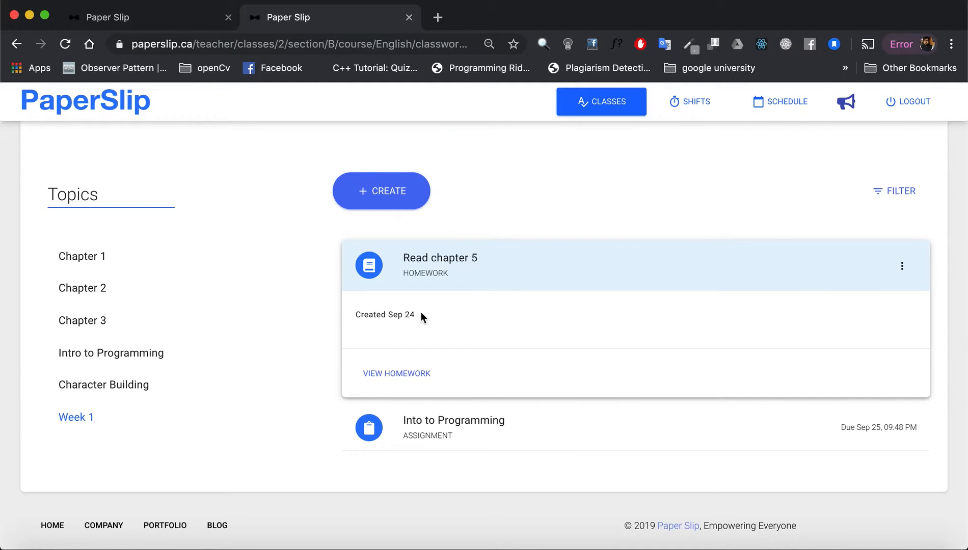
{"action": "left_click", "coordinate": [562, 268]}
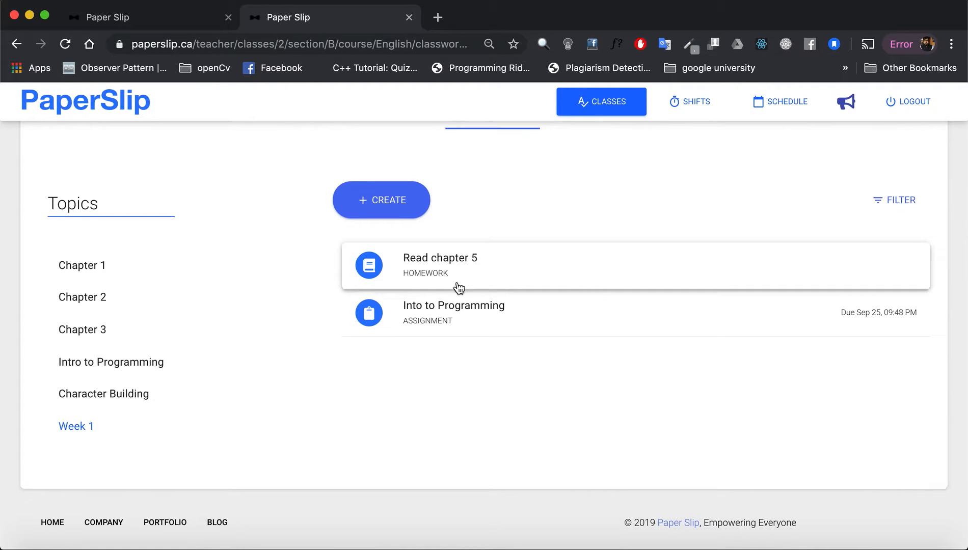
{"action": "left_click", "coordinate": [398, 213]}
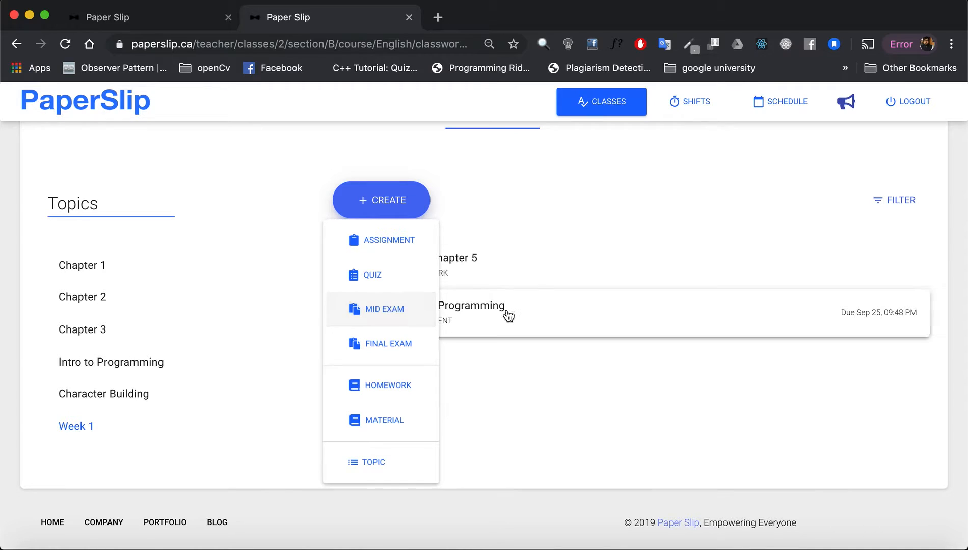
{"action": "left_click", "coordinate": [507, 313]}
{"action": "left_click", "coordinate": [503, 312]}
{"action": "left_click", "coordinate": [500, 306]}
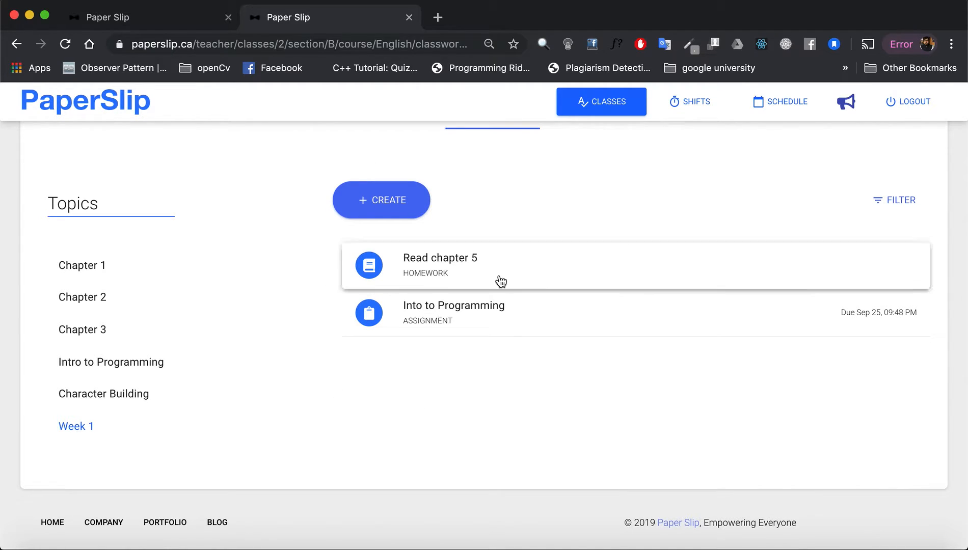
Open the blank form for new material to view its fields, and close it without assigning anything.
{"action": "left_click", "coordinate": [395, 211]}
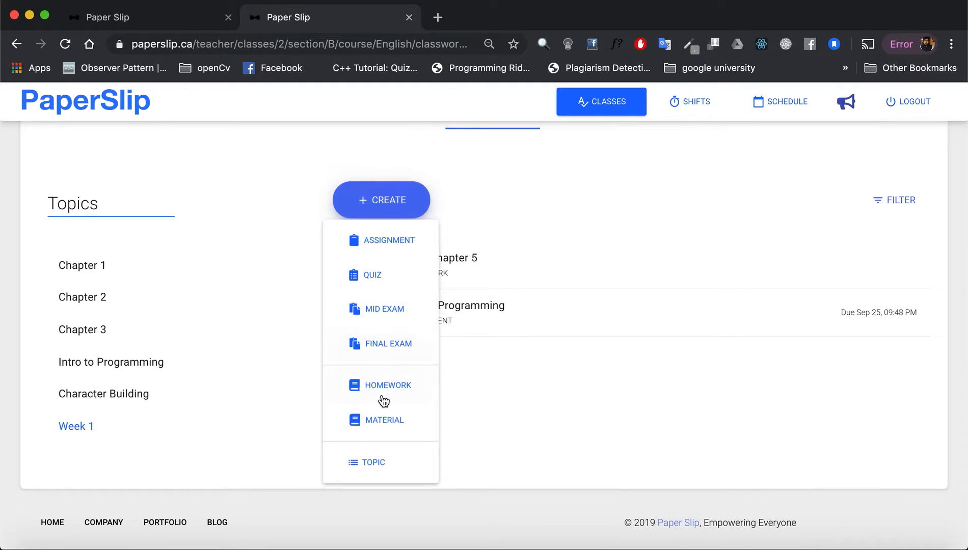
{"action": "left_click", "coordinate": [377, 421]}
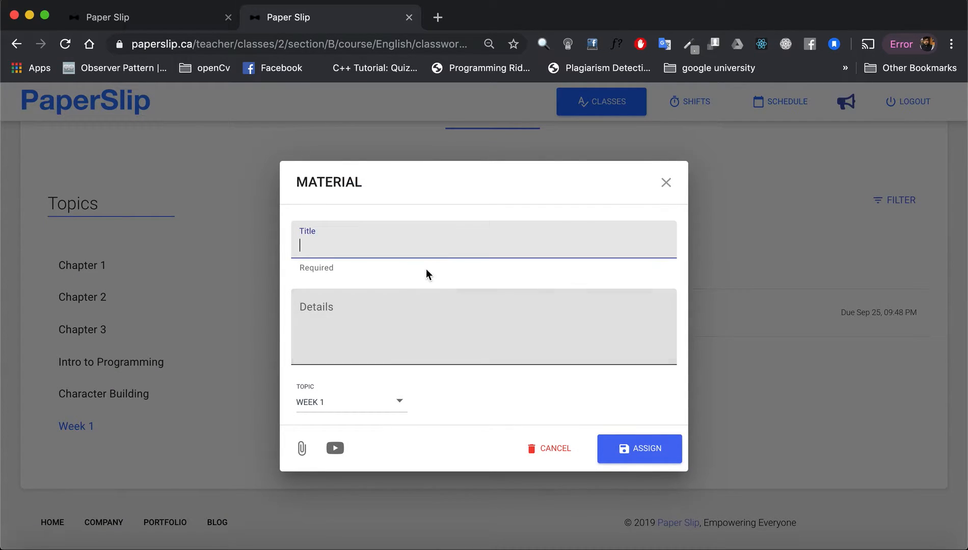
{"action": "left_click", "coordinate": [664, 190]}
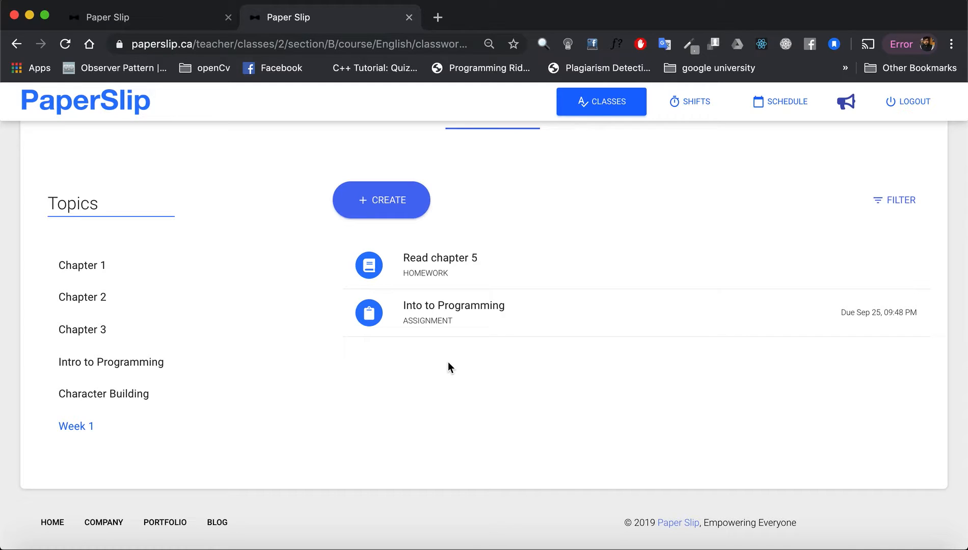
View the classwork under the Chapter 2 topic and look through the Chapter 1 list.
{"action": "left_click", "coordinate": [89, 298]}
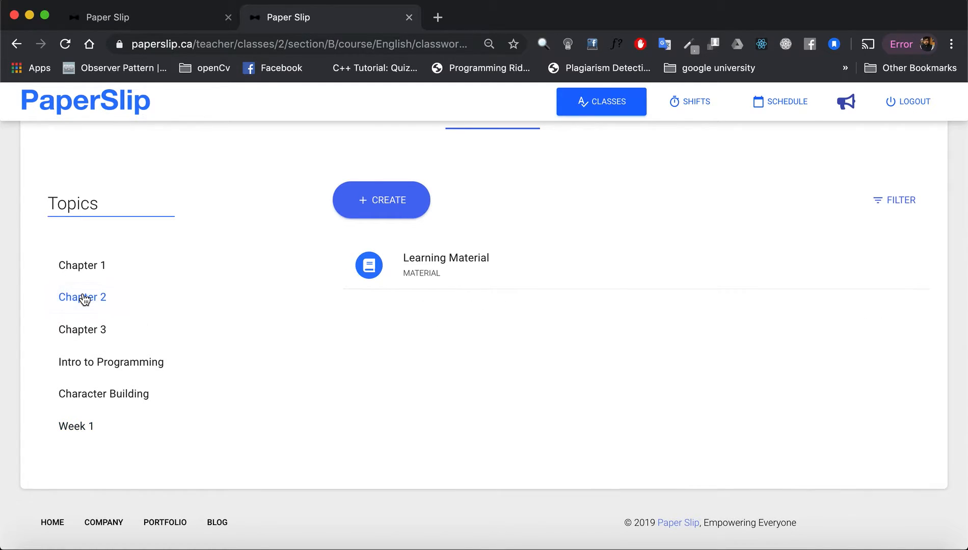
{"action": "left_click", "coordinate": [80, 270]}
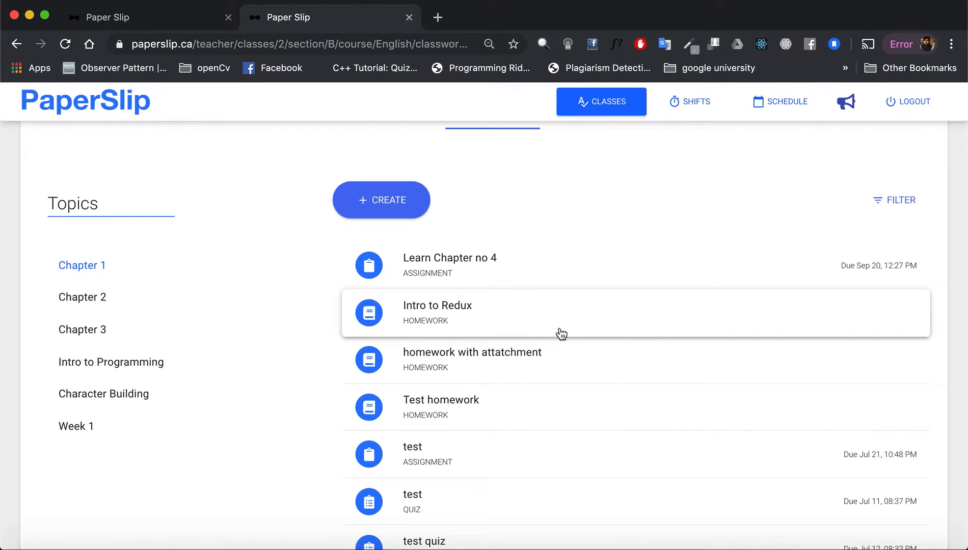
{"action": "scroll", "coordinate": [562, 334], "scroll_direction": "down", "scroll_amount": 7}
{"action": "scroll", "coordinate": [560, 335], "scroll_direction": "up", "scroll_amount": 1}
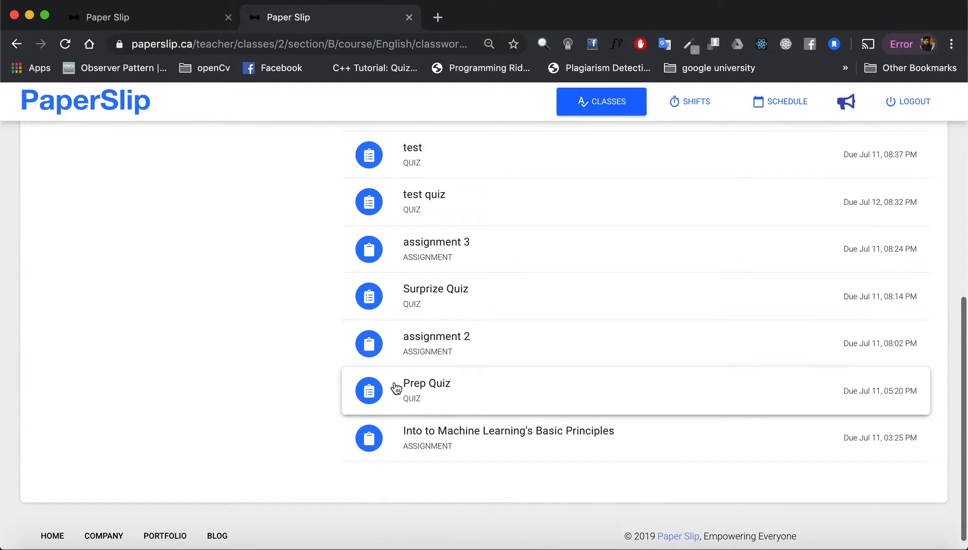
From the Chapter 1 "Prep Quiz" entry, give the last student in its marks list 100 points and save the marks.
{"action": "left_click", "coordinate": [467, 383]}
{"action": "scroll", "coordinate": [465, 382], "scroll_direction": "down", "scroll_amount": 5}
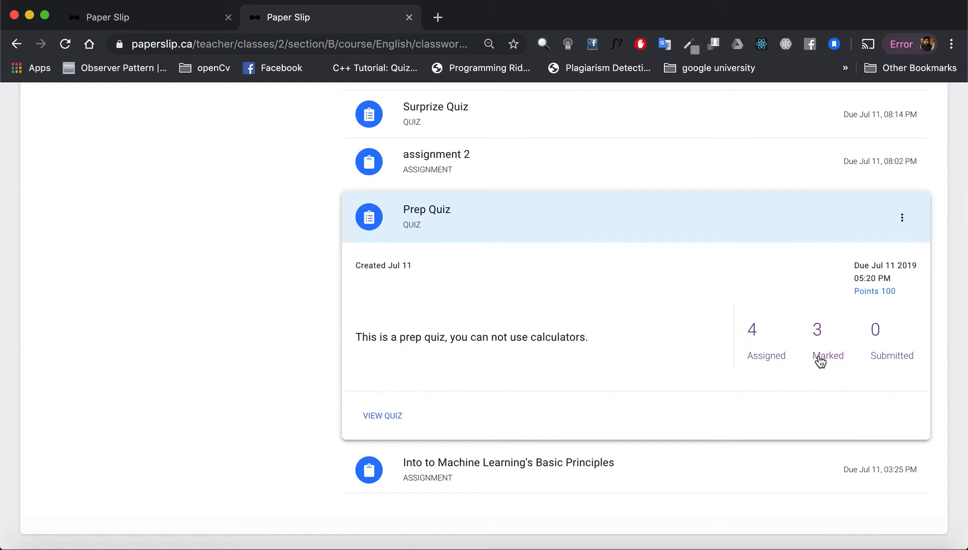
{"action": "left_click", "coordinate": [821, 357]}
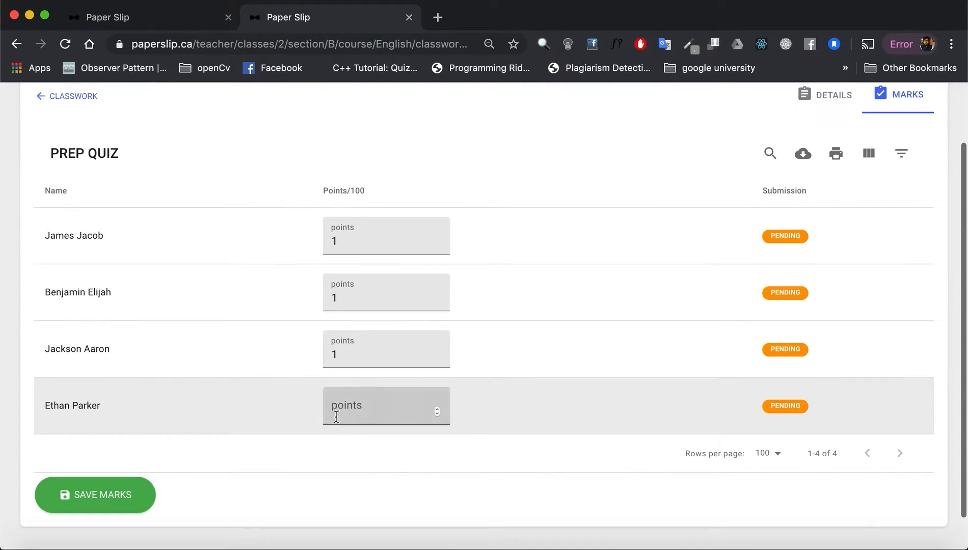
{"action": "left_click", "coordinate": [337, 417]}
{"action": "type", "text": "100"}
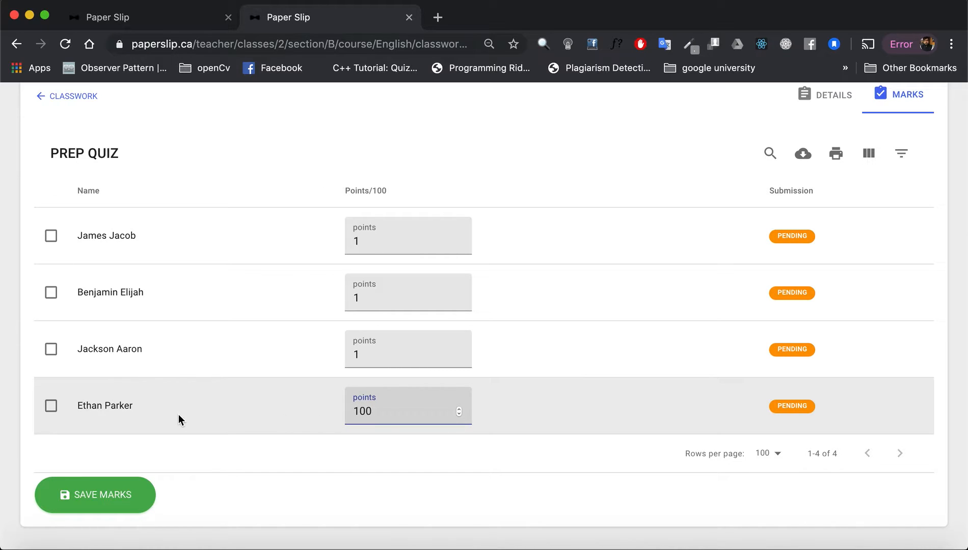
{"action": "left_click", "coordinate": [108, 506]}
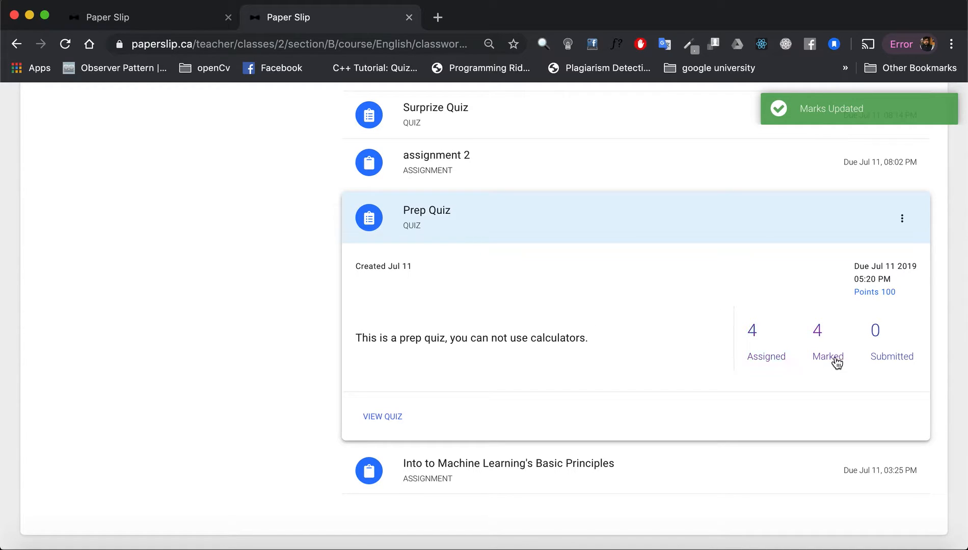
{"action": "left_click", "coordinate": [905, 120]}
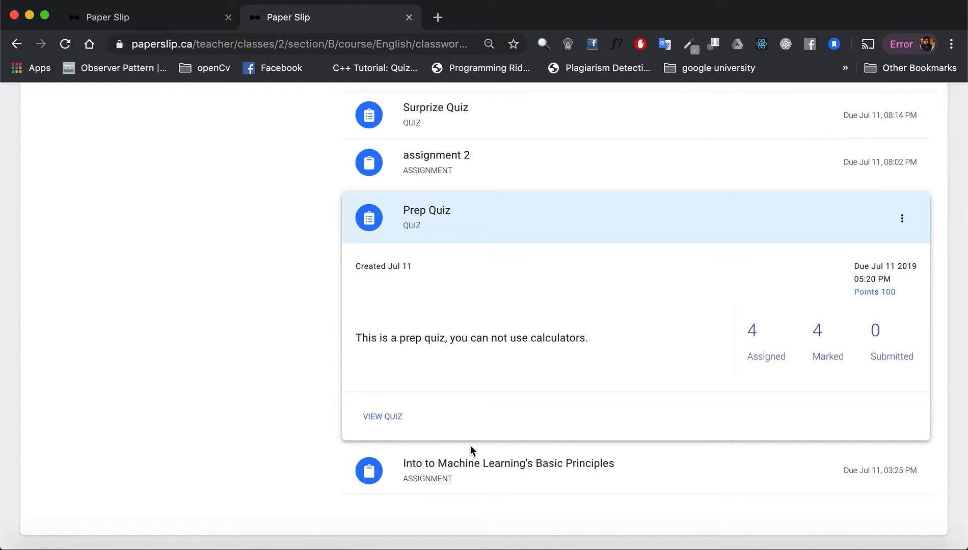
Look through the Chapter 1 classwork and filter it to show only assignments.
{"action": "scroll", "coordinate": [470, 446], "scroll_direction": "up", "scroll_amount": 12}
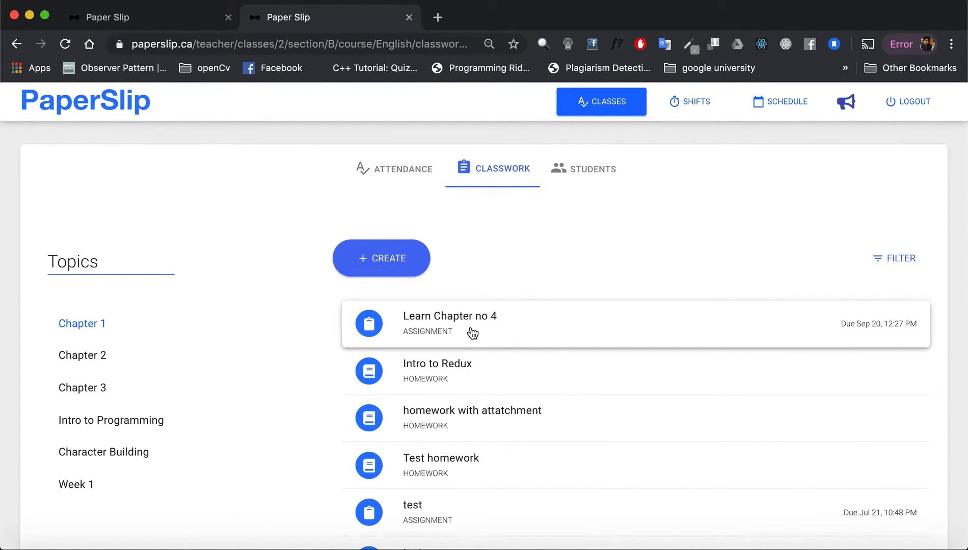
{"action": "scroll", "coordinate": [472, 333], "scroll_direction": "down", "scroll_amount": 1}
{"action": "scroll", "coordinate": [443, 338], "scroll_direction": "down", "scroll_amount": 3}
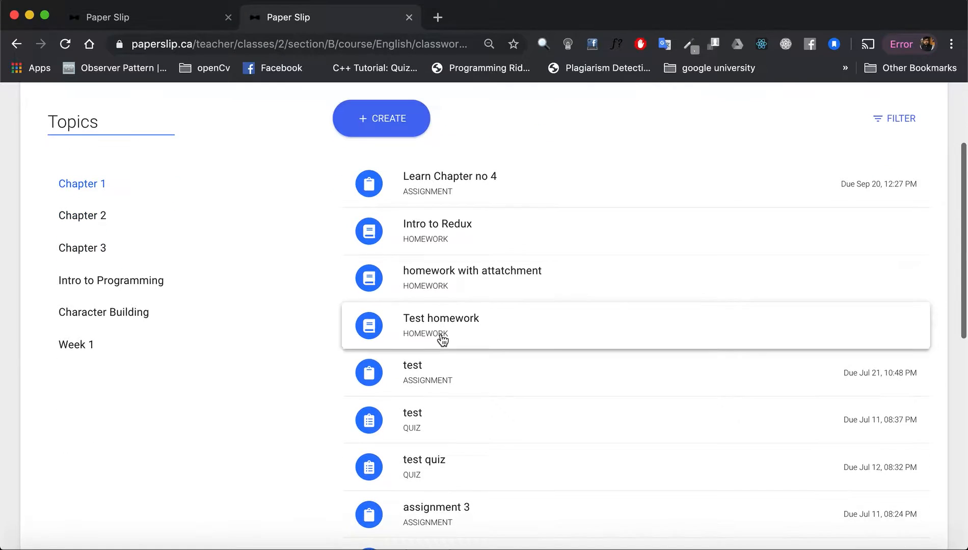
{"action": "scroll", "coordinate": [426, 384], "scroll_direction": "down", "scroll_amount": 12}
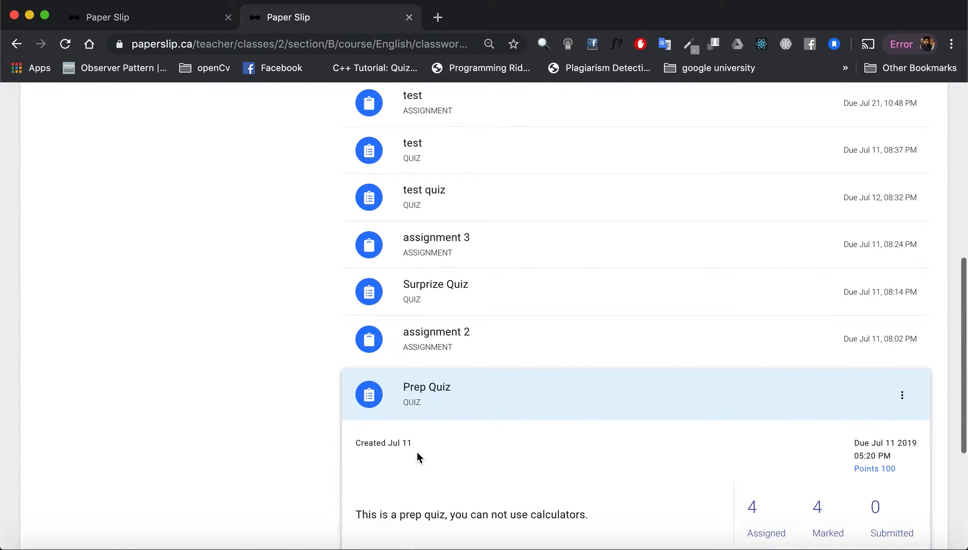
{"action": "scroll", "coordinate": [417, 456], "scroll_direction": "up", "scroll_amount": 15}
{"action": "left_click", "coordinate": [895, 268]}
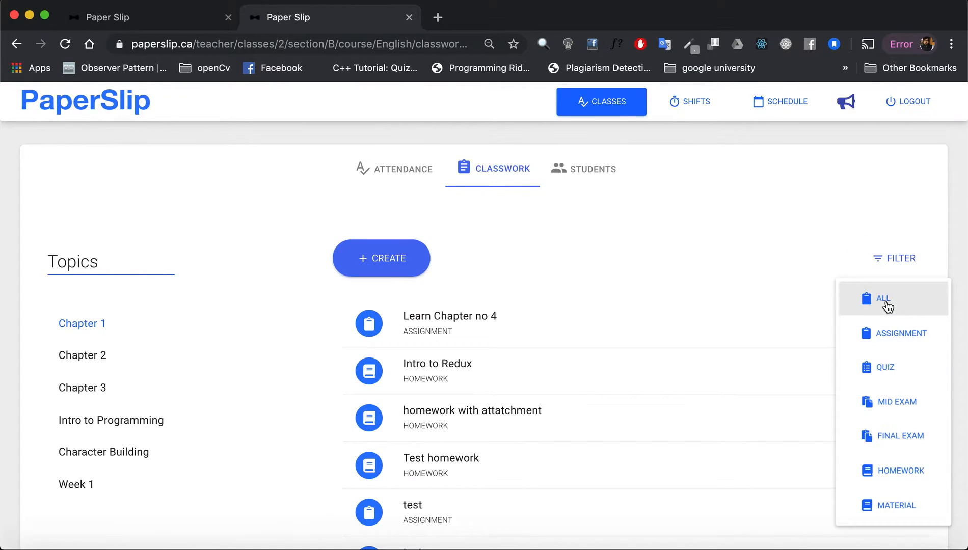
{"action": "left_click", "coordinate": [891, 334]}
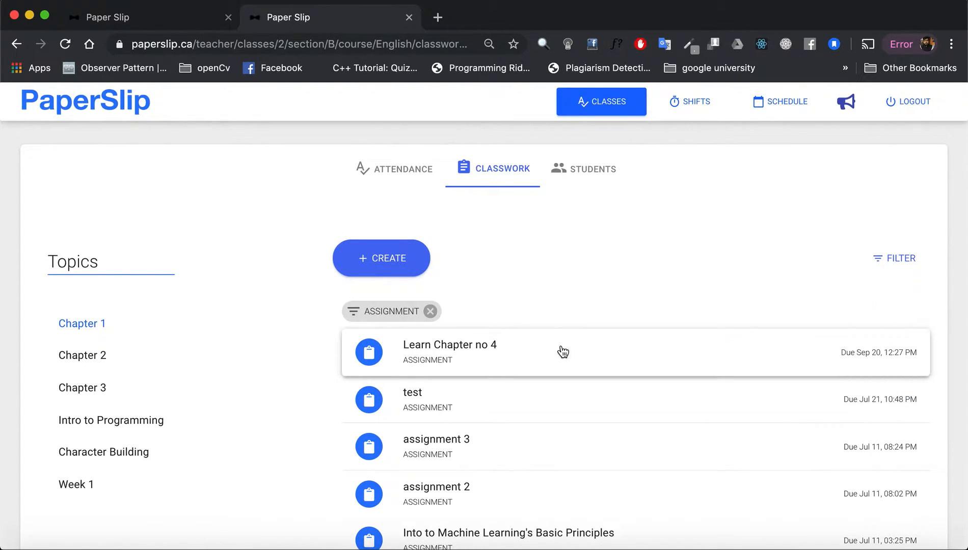
{"action": "scroll", "coordinate": [547, 354], "scroll_direction": "down", "scroll_amount": 2}
Filter the Chapter 1 classwork to homework only, remove that filter and show all entry types.
{"action": "left_click", "coordinate": [890, 147]}
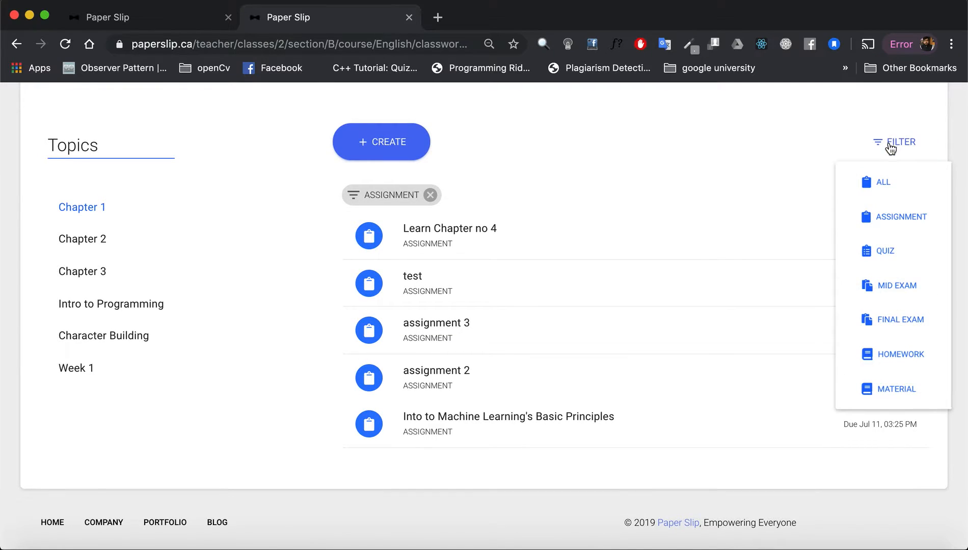
{"action": "left_click", "coordinate": [889, 366]}
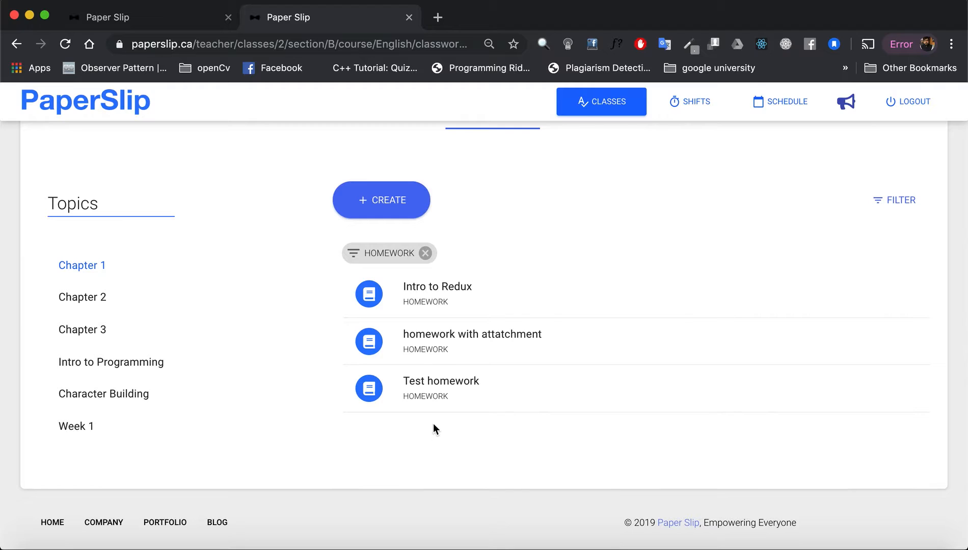
{"action": "left_click", "coordinate": [426, 254]}
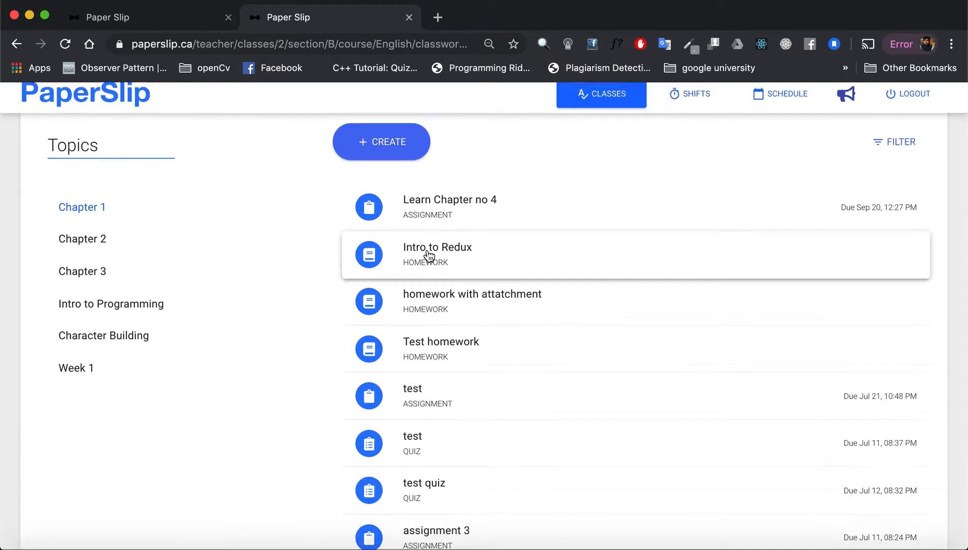
{"action": "left_click", "coordinate": [901, 144]}
{"action": "left_click", "coordinate": [880, 186]}
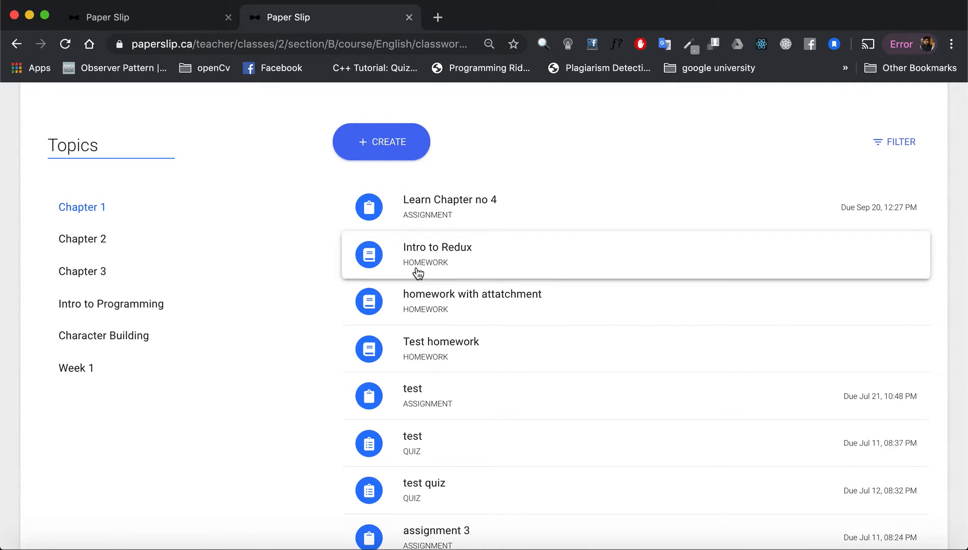
View the student list of Class 2 - B and return to the classwork.
{"action": "scroll", "coordinate": [400, 282], "scroll_direction": "up", "scroll_amount": 3}
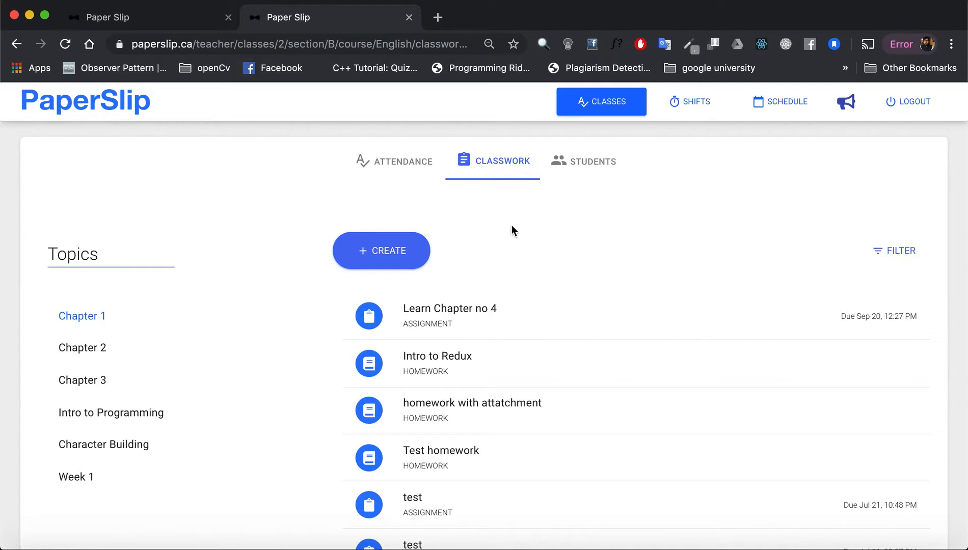
{"action": "left_click", "coordinate": [601, 159]}
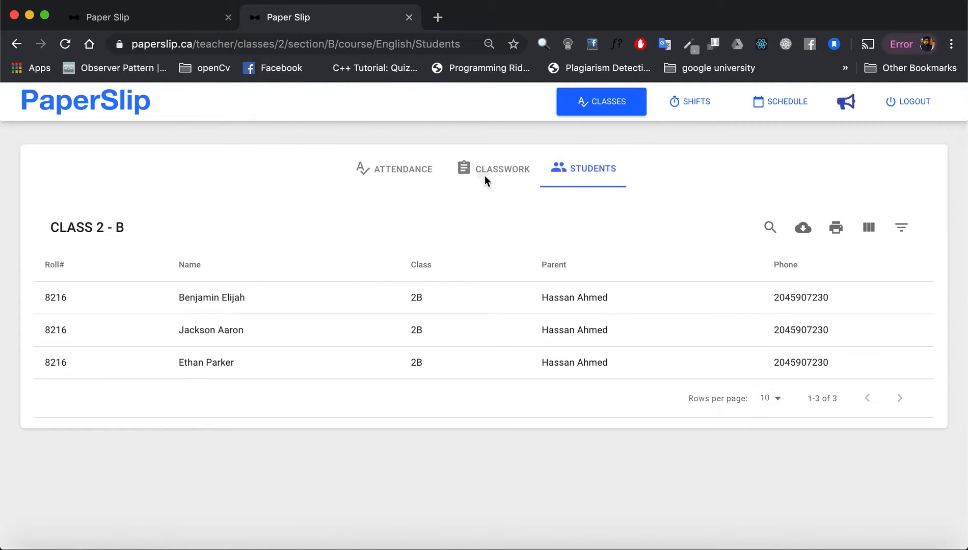
{"action": "left_click", "coordinate": [484, 176]}
{"action": "left_click", "coordinate": [417, 179]}
{"action": "left_click", "coordinate": [478, 183]}
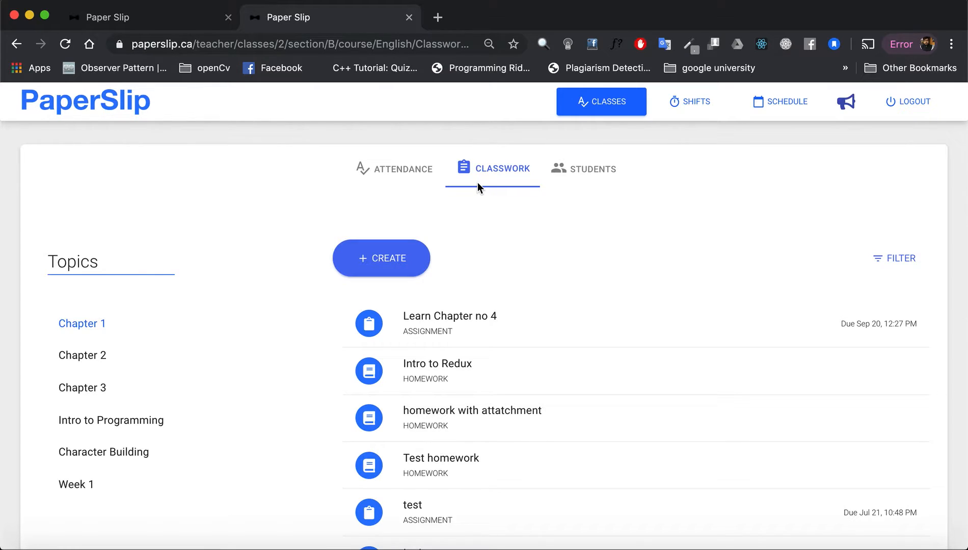
Revisit the attendance page, return to the classwork and look through the Chapter 1 entries.
{"action": "left_click", "coordinate": [400, 174]}
{"action": "left_click", "coordinate": [500, 165]}
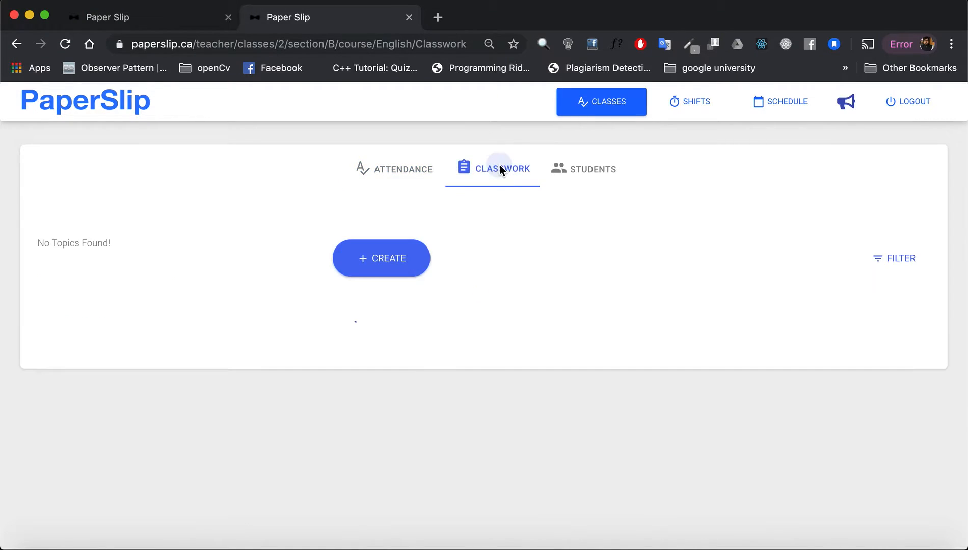
{"action": "left_click", "coordinate": [395, 179]}
{"action": "left_click", "coordinate": [500, 168]}
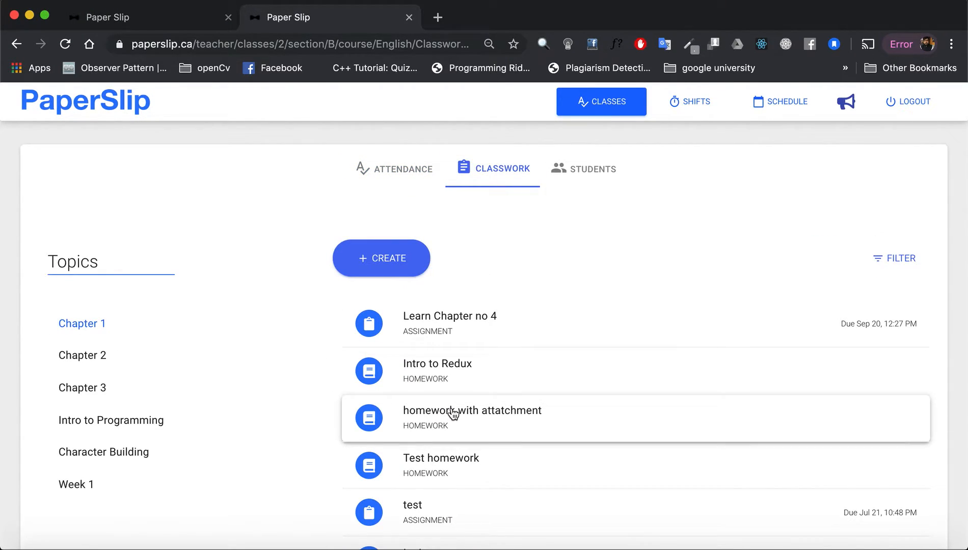
{"action": "scroll", "coordinate": [454, 414], "scroll_direction": "down", "scroll_amount": 3}
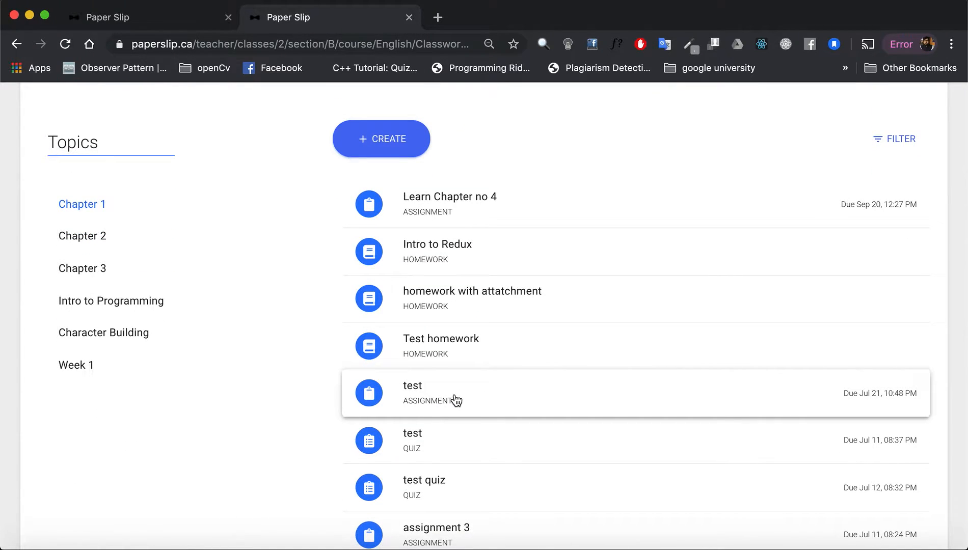
{"action": "scroll", "coordinate": [455, 401], "scroll_direction": "down", "scroll_amount": 3}
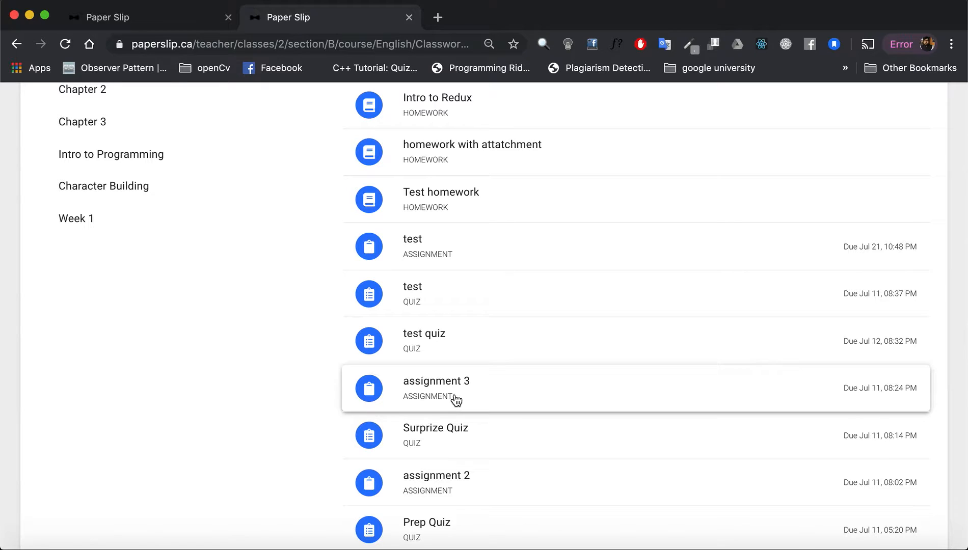
{"action": "scroll", "coordinate": [456, 400], "scroll_direction": "up", "scroll_amount": 6}
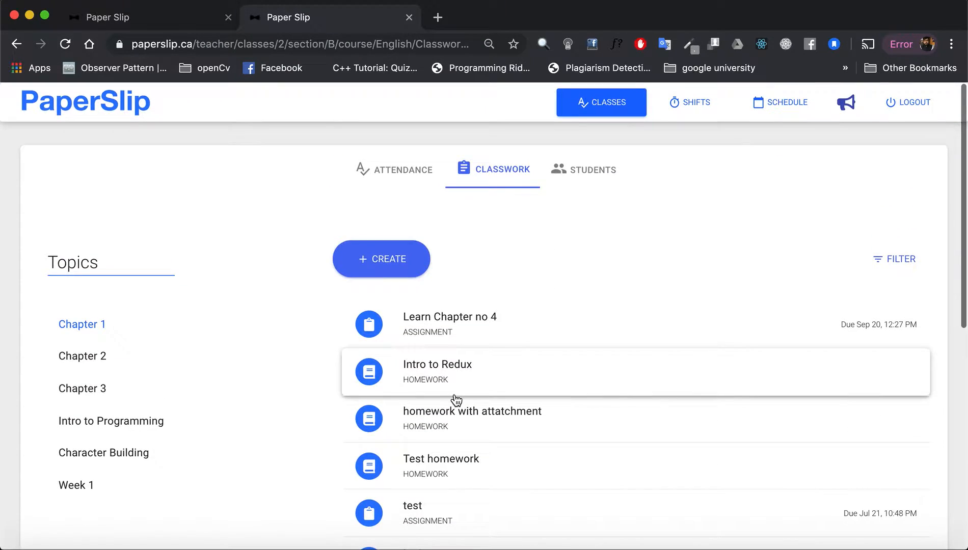